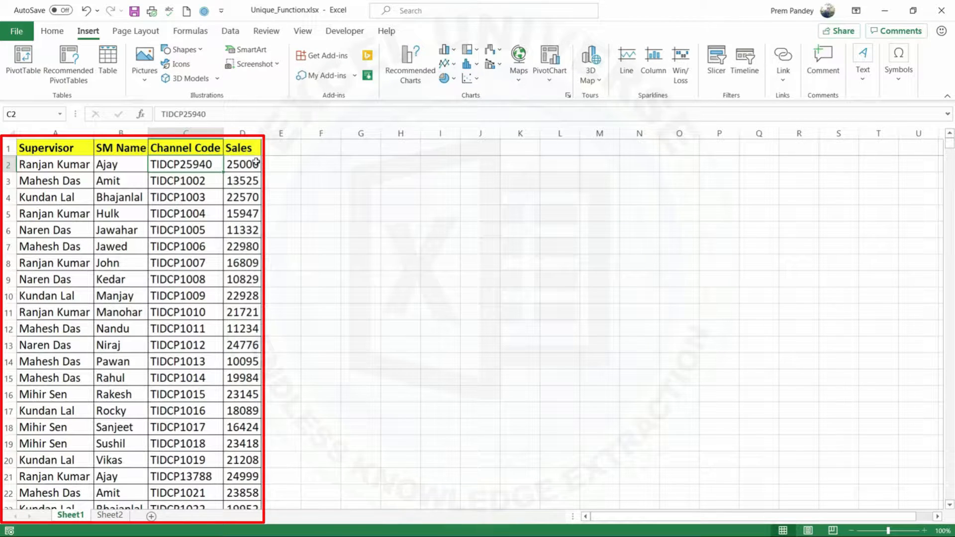
left_click(154, 133)
left_click(112, 133)
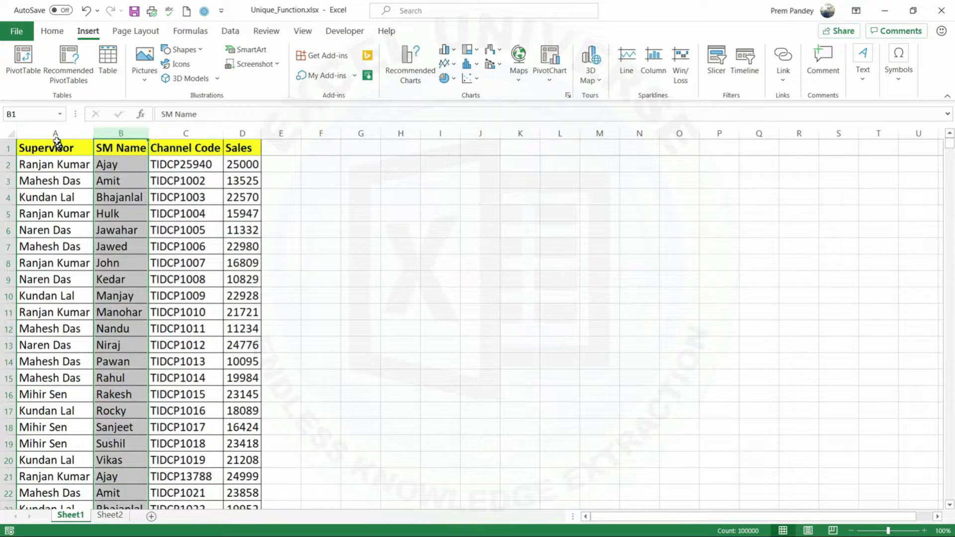
left_click(55, 133)
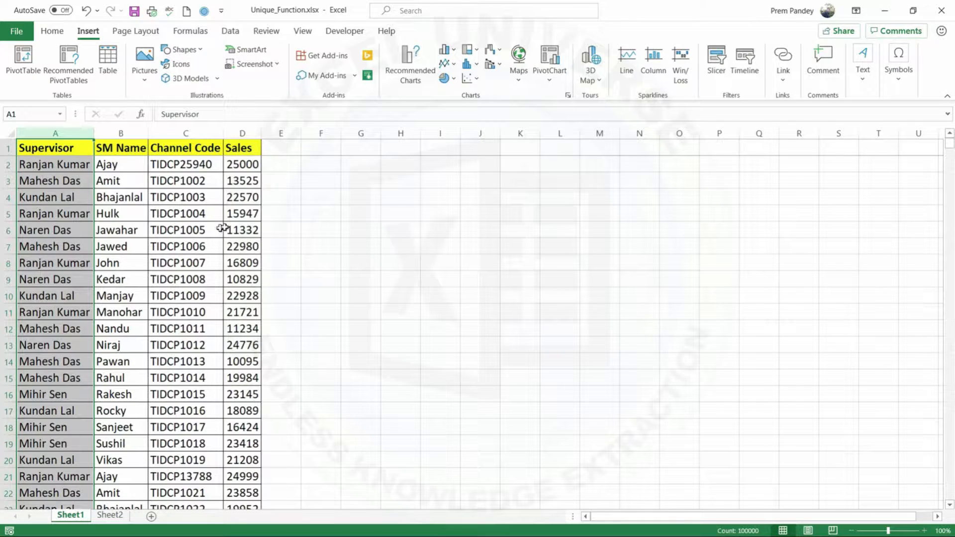
Insert a PivotTable from Sheet1 range A1:D100000 on the existing worksheet at cell F1
left_click(79, 150)
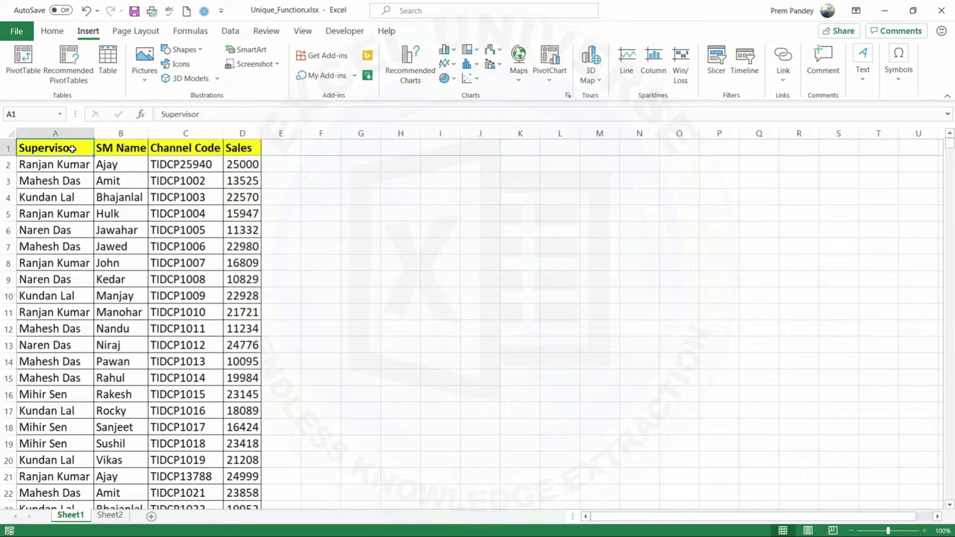
left_click(25, 61)
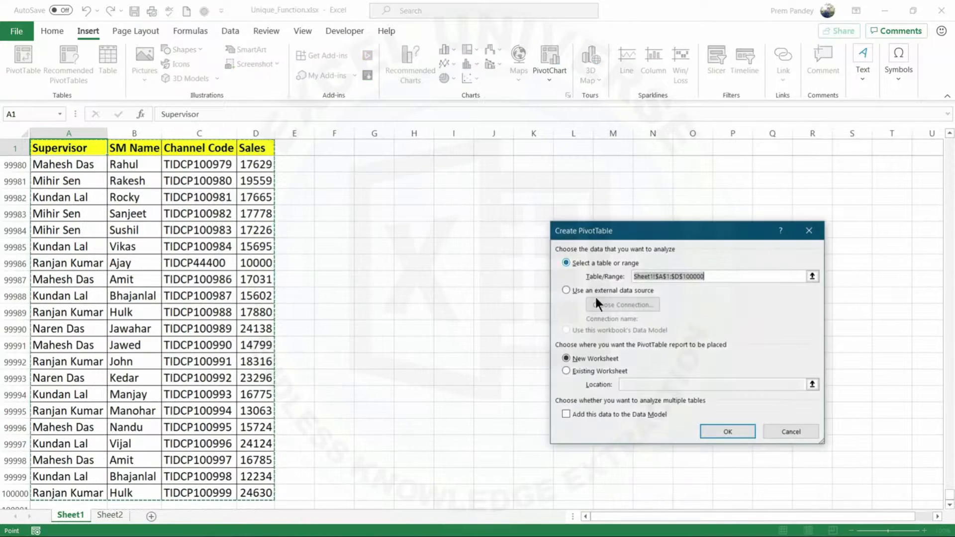
left_click(584, 372)
left_click(650, 385)
left_click(338, 148)
left_click(728, 432)
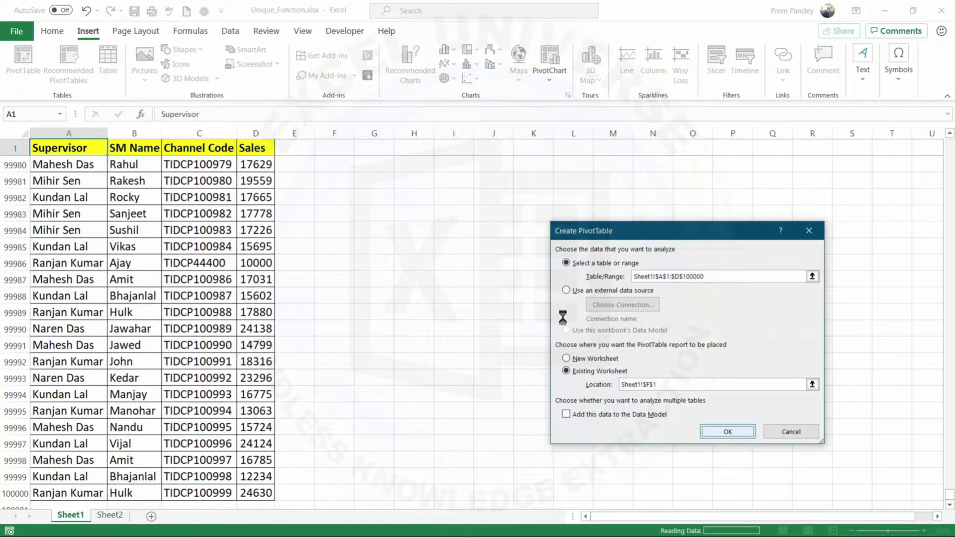
Add the Supervisor and SM Name fields to the PivotTable's row labels
right_click(776, 211)
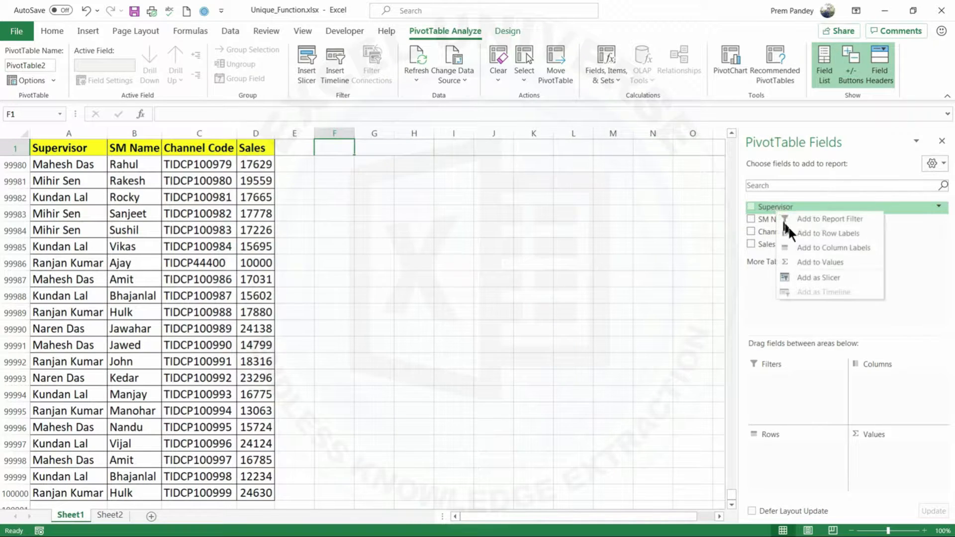
left_click(837, 234)
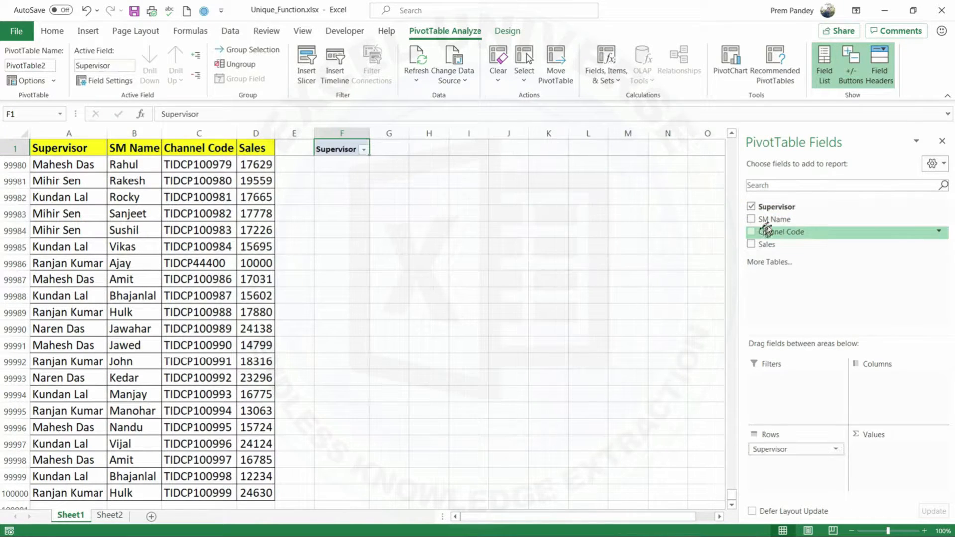
right_click(768, 221)
left_click(822, 251)
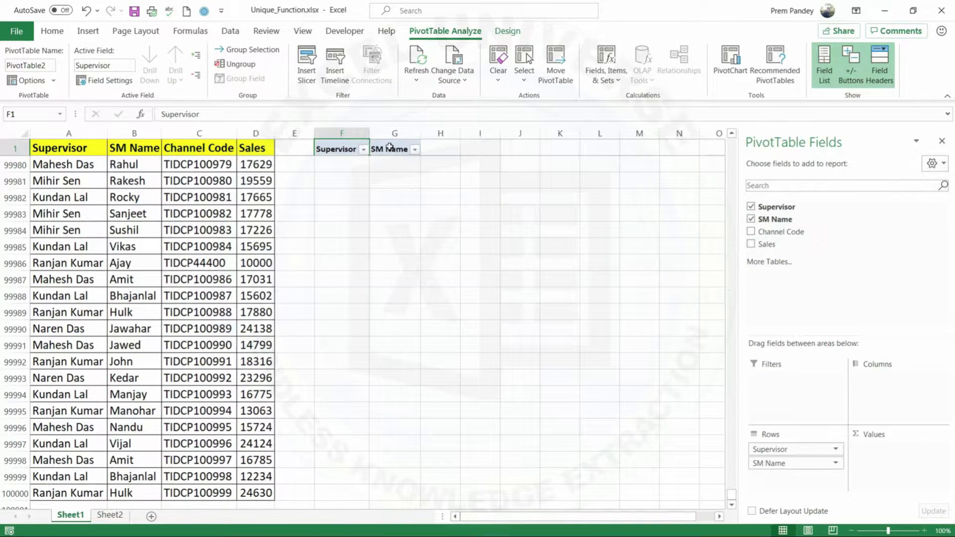
Set the PivotTable's report layout to tabular form
left_click(506, 30)
left_click(89, 74)
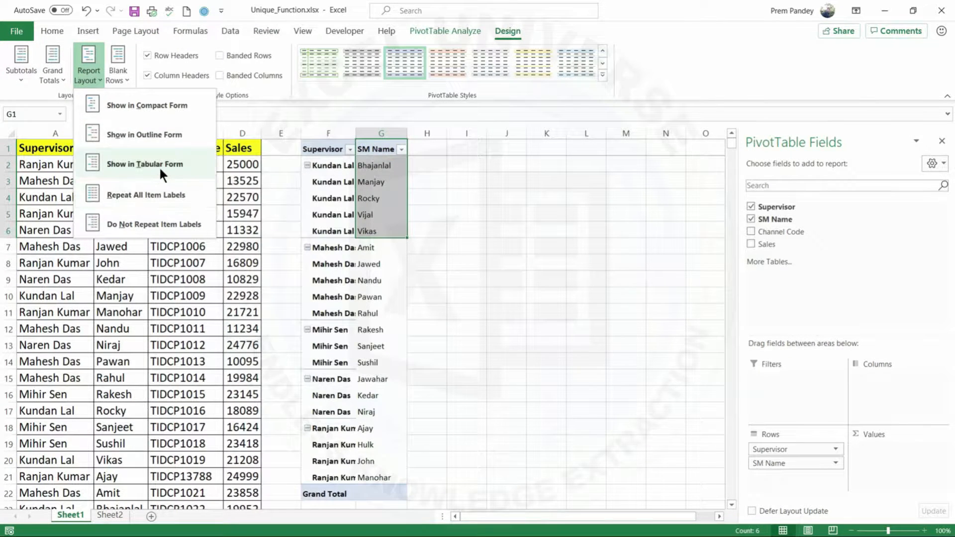
left_click(159, 166)
left_click(380, 203)
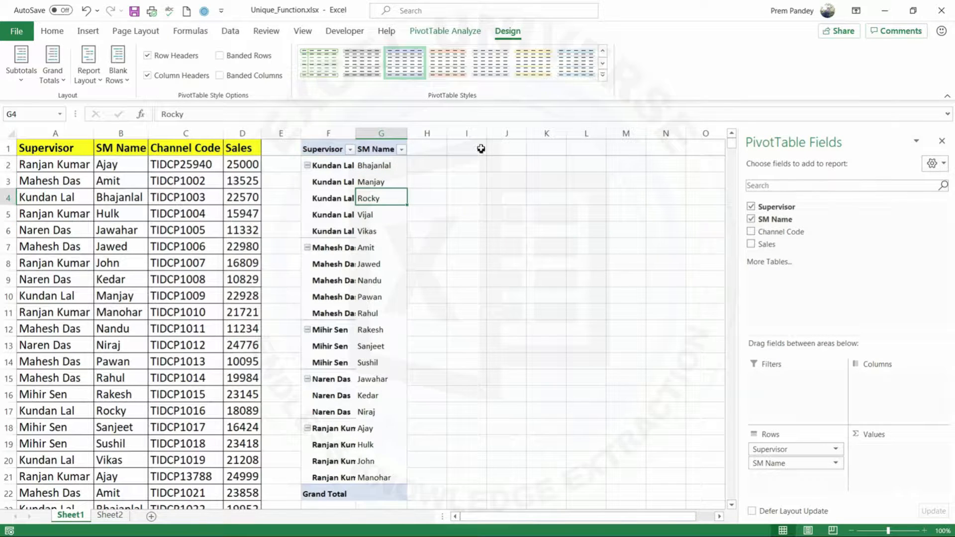
Copy the entire Supervisor column A and paste it into column I
left_click(78, 135)
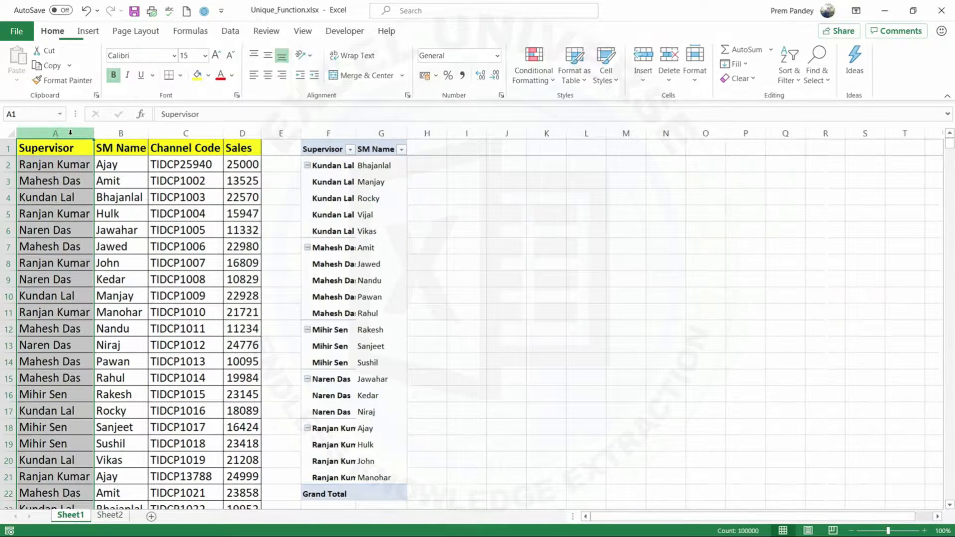
right_click(72, 135)
left_click(106, 161)
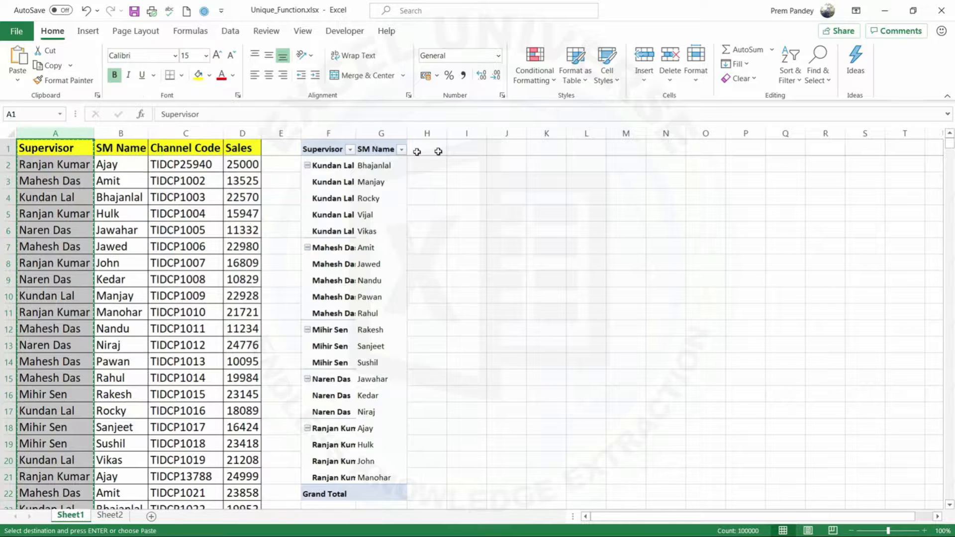
right_click(461, 134)
left_click(492, 203)
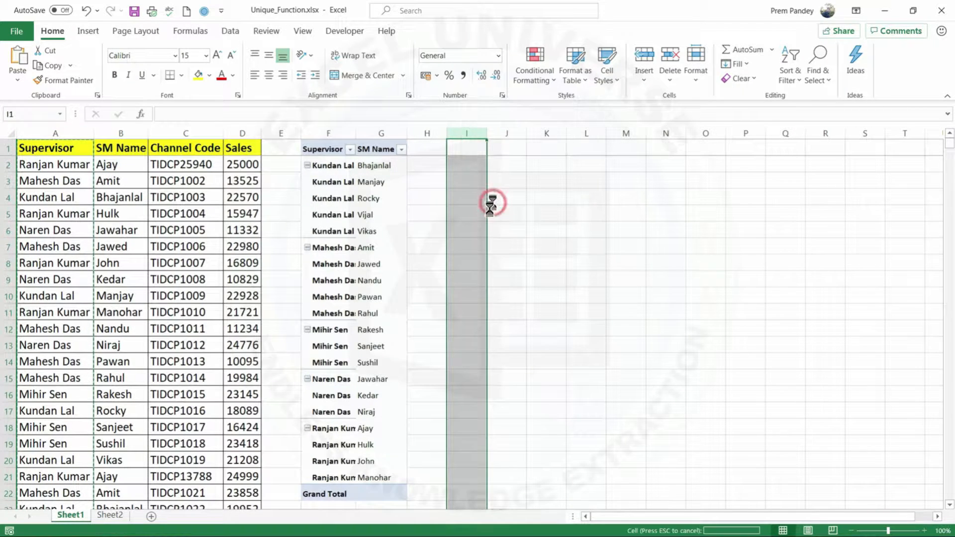
Remove the duplicate values from the copied Supervisor column I, treating the first row as a header
left_click(230, 31)
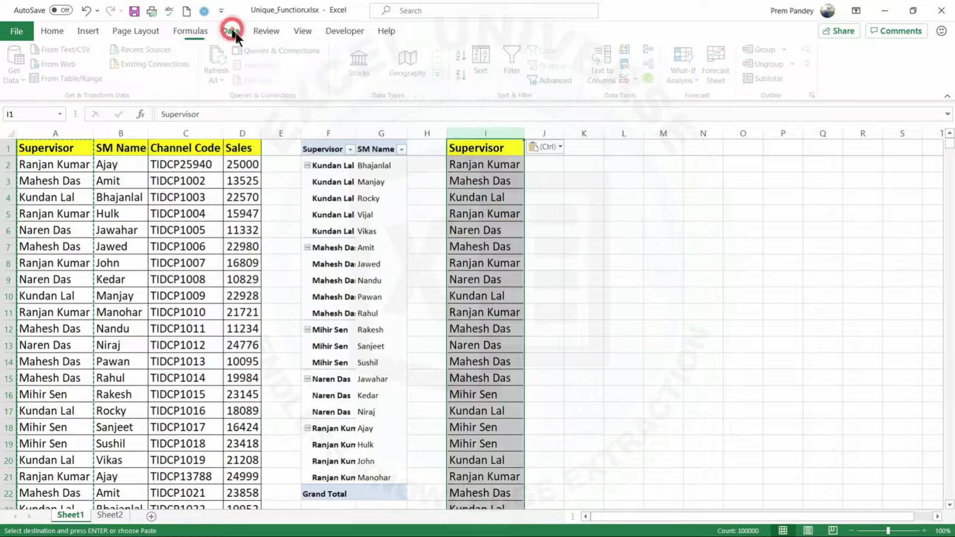
left_click(628, 64)
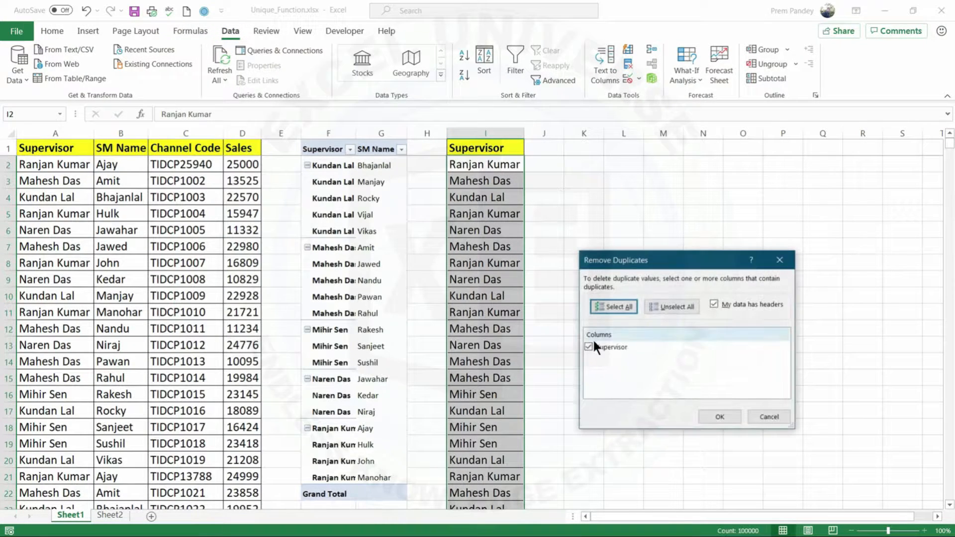
left_click(719, 416)
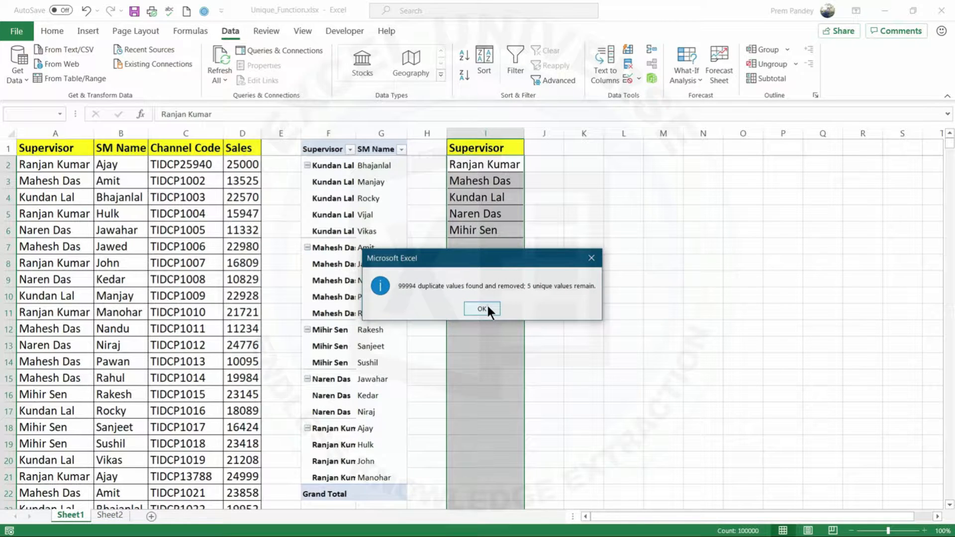
left_click(482, 308)
left_click(485, 181)
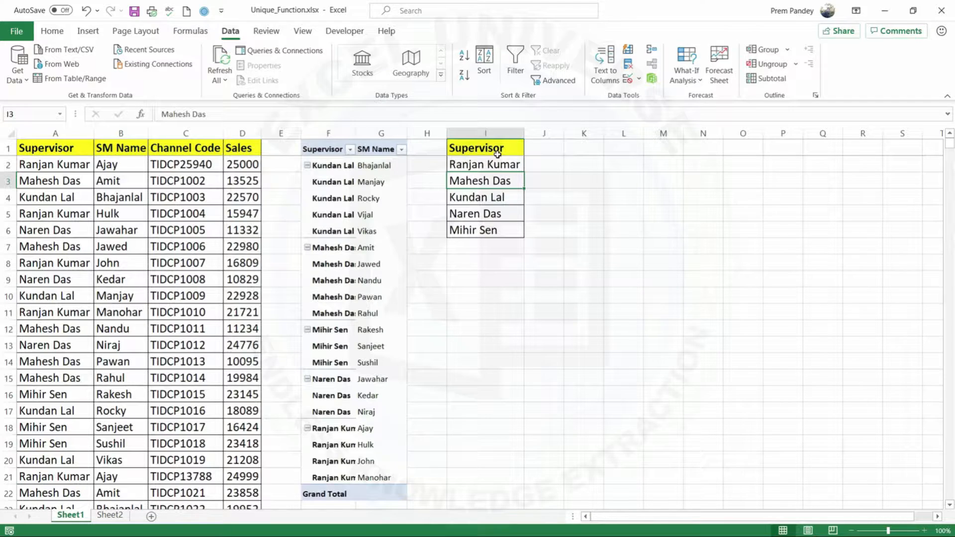
Enter =UNIQUE(B:B) in cell K1 to list the unique SM names and autofit column K
left_click(574, 146)
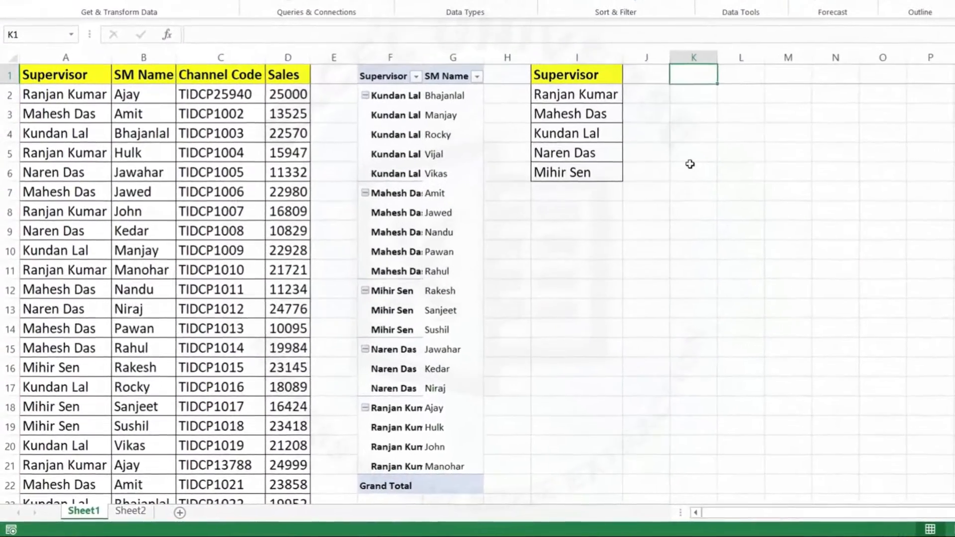
type("=uniq")
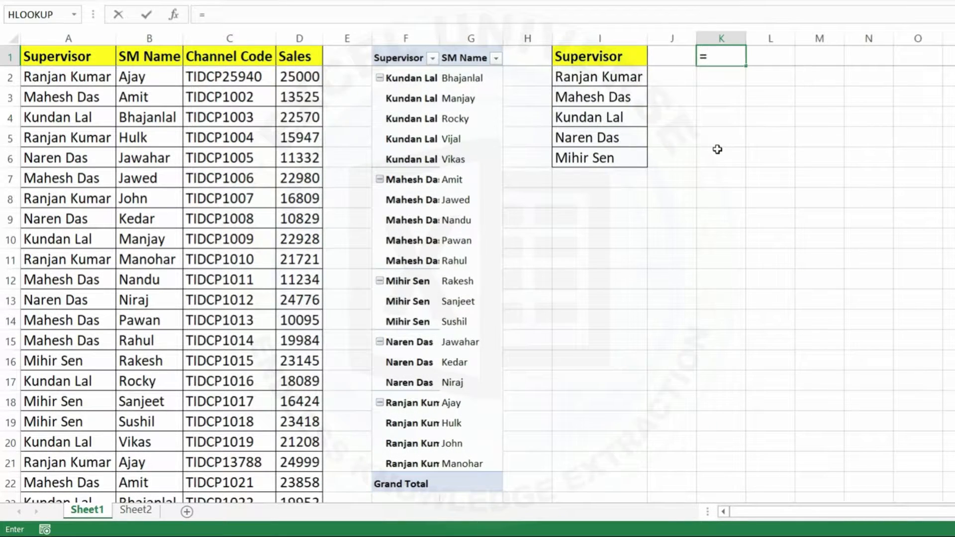
key("Tab")
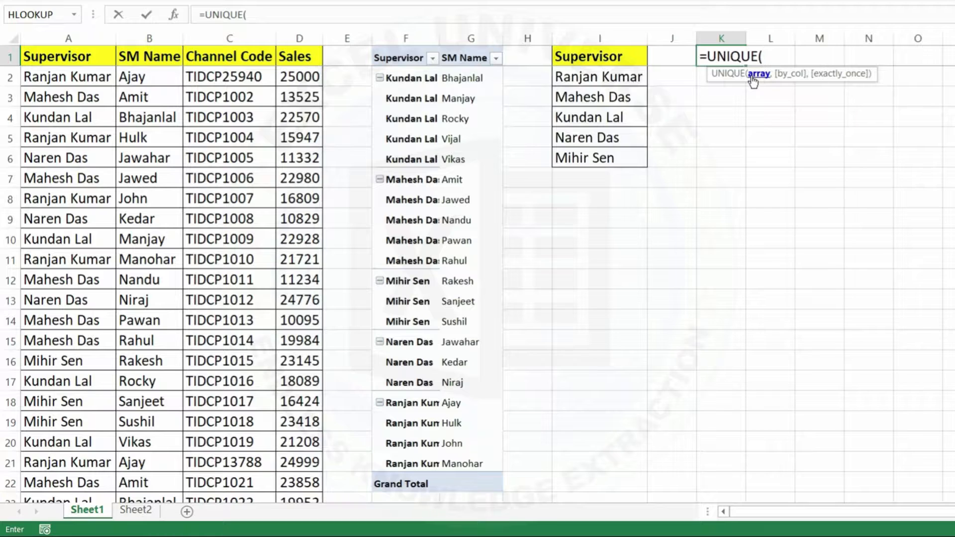
left_click(145, 33)
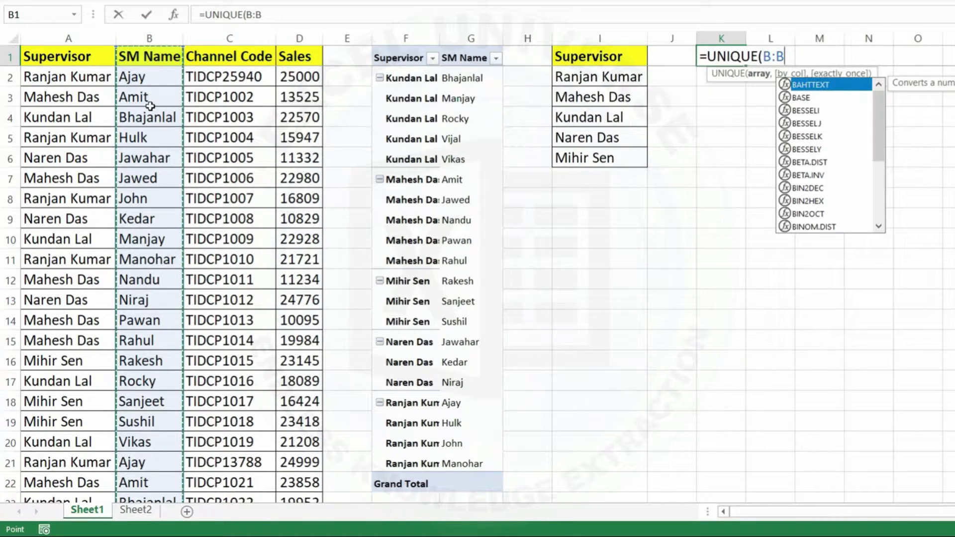
type(")")
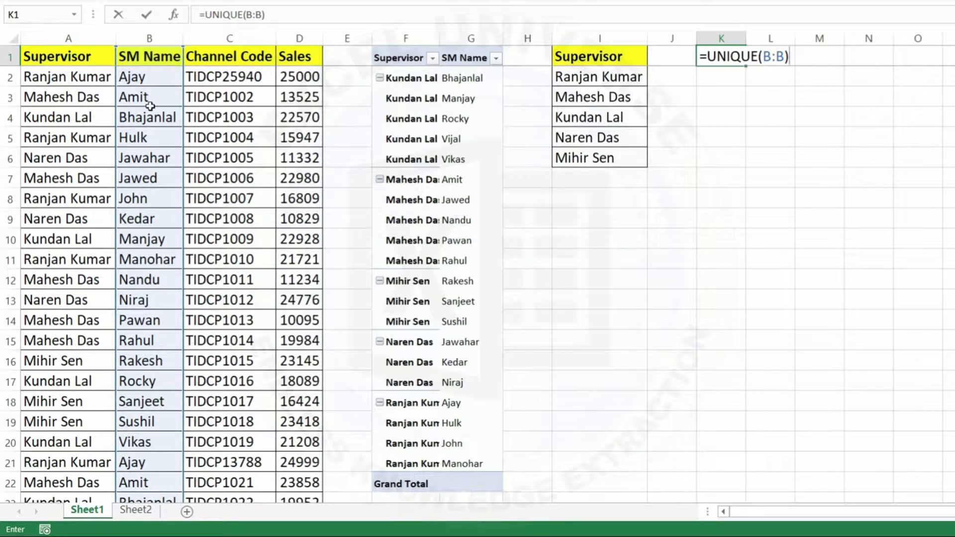
key("Return")
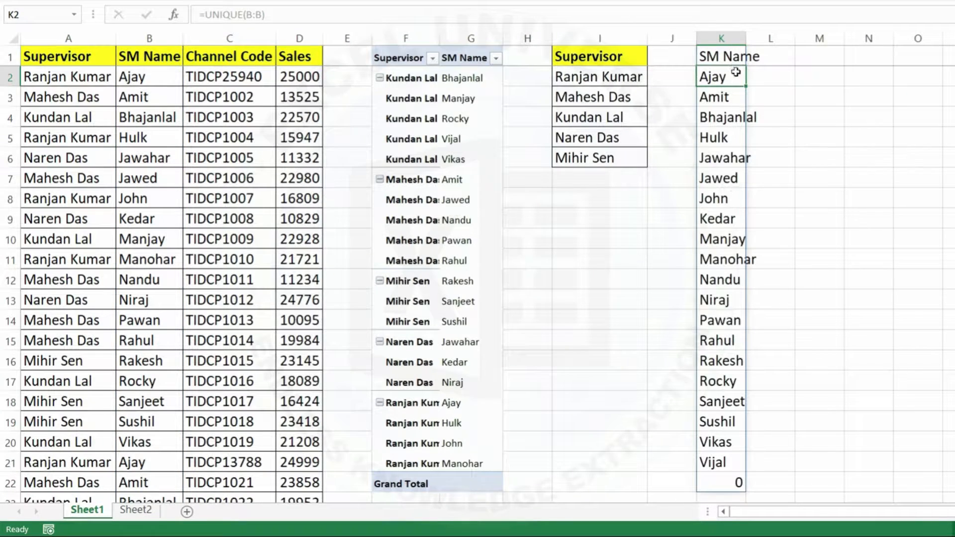
left_click_drag(722, 51, 732, 484)
double_click(746, 38)
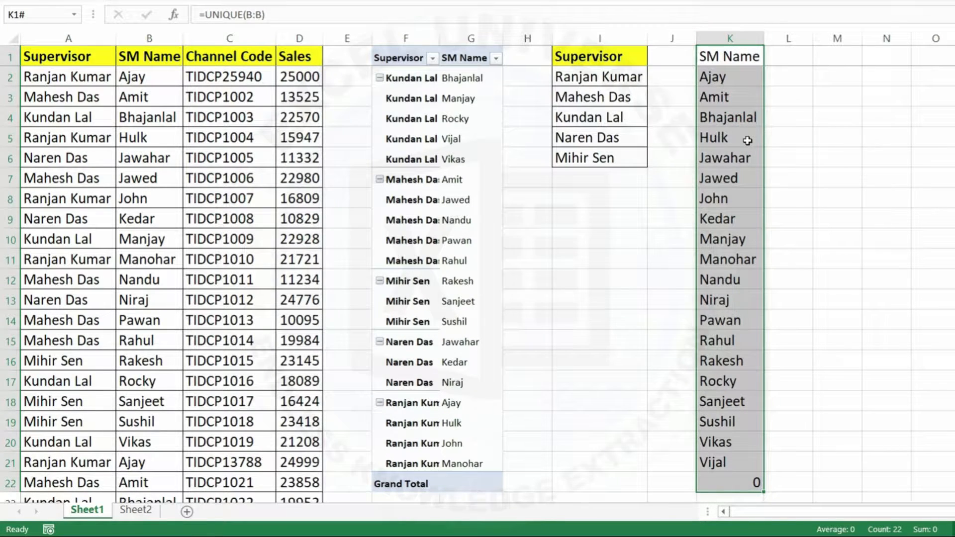
Clear the unique list from column K, re-enter =UNIQUE(B:B) in cell K1 and select the resulting list
key("Delete")
left_click(728, 57)
type("=un")
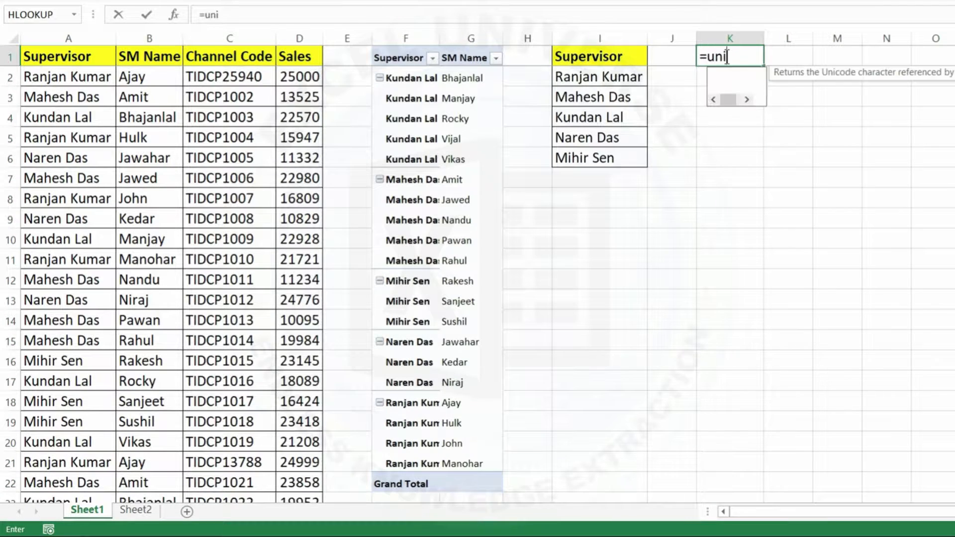
type("i")
key("Down")
key("Down")
key("Tab")
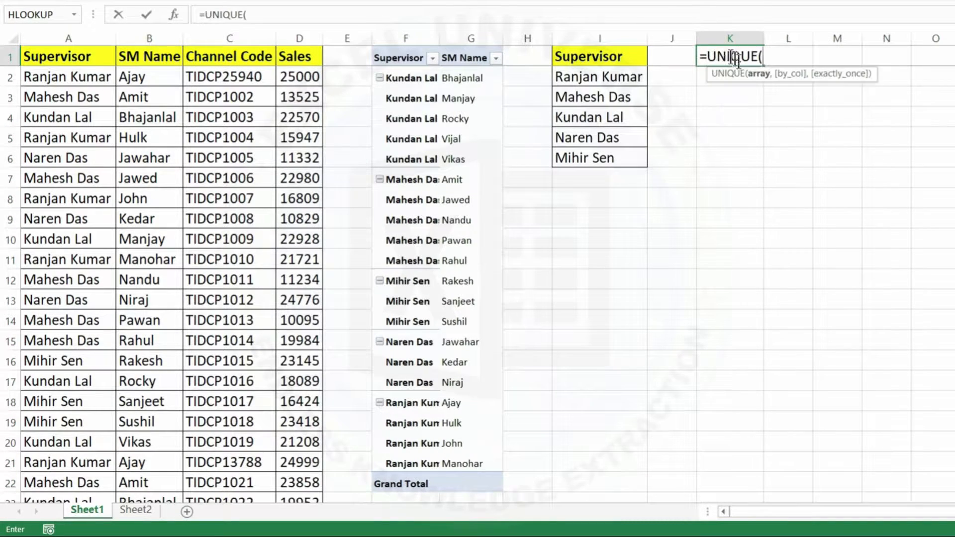
left_click(143, 39)
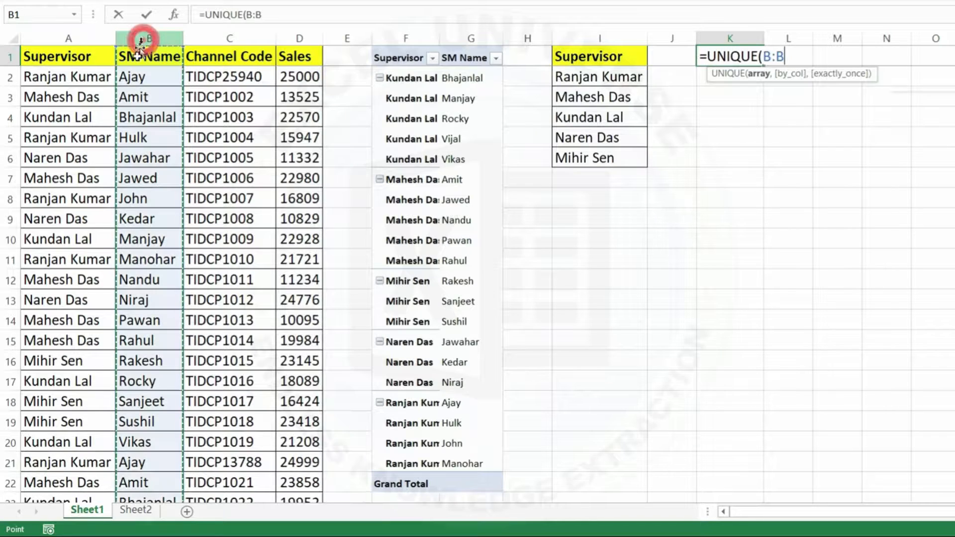
type(")")
key("Return")
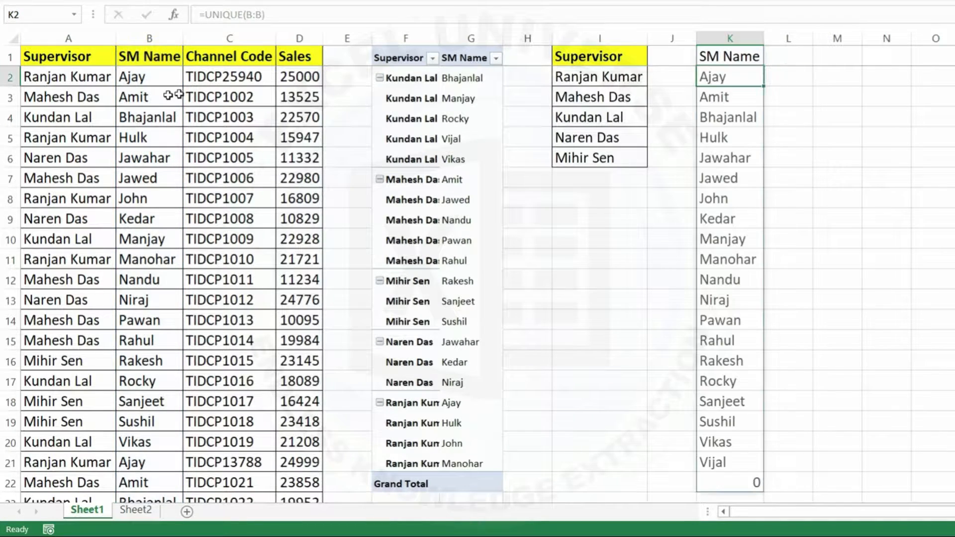
left_click_drag(733, 58, 731, 479)
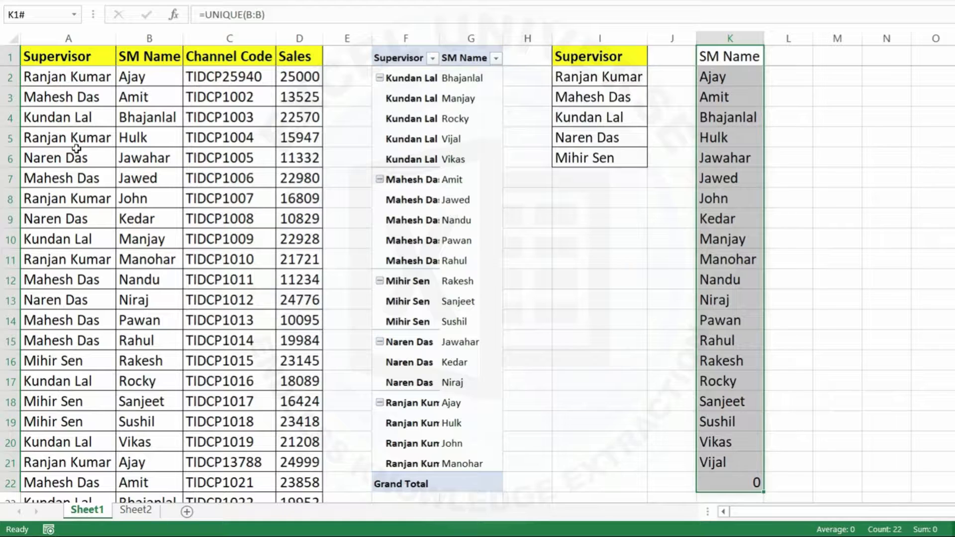
Replace the SM name in cell B5 with a new name and check cell K5 of the UNIQUE list
left_click(145, 136)
type("Ravi")
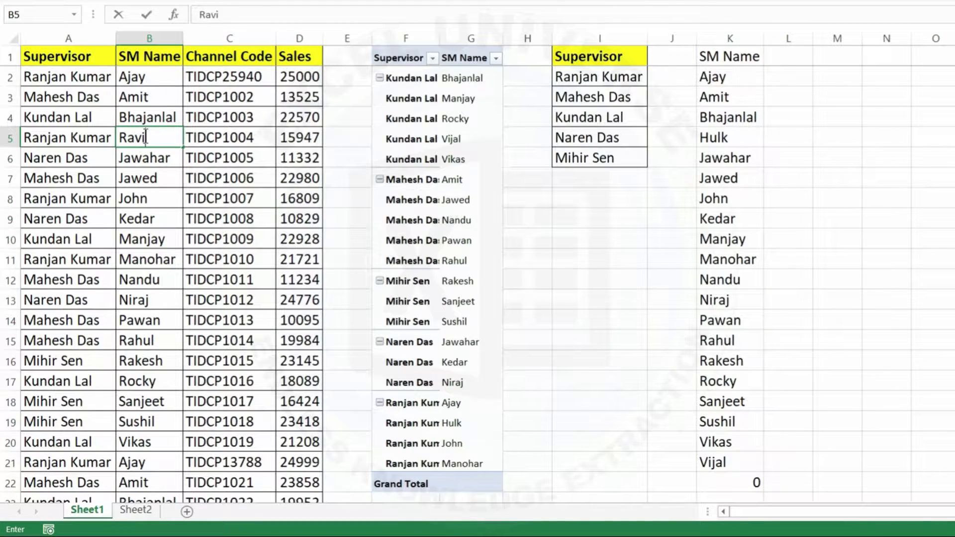
key("Return")
left_click(726, 139)
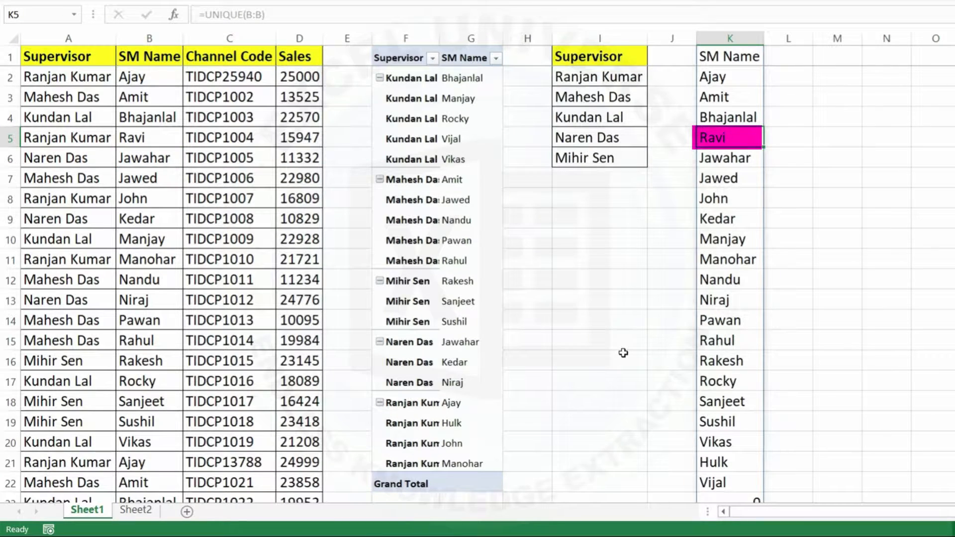
Refresh the PivotTable to pick up the edited source data
right_click(418, 102)
left_click(464, 159)
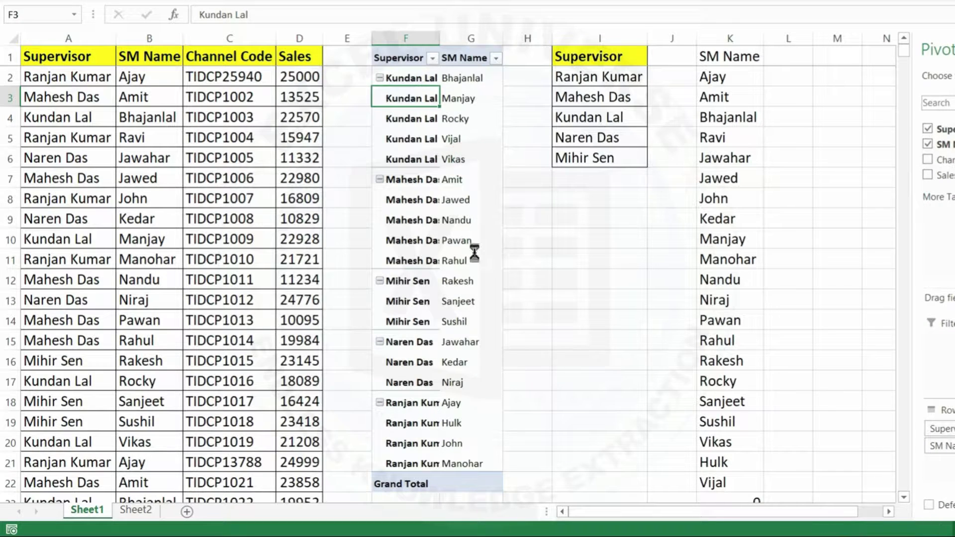
left_click(601, 40)
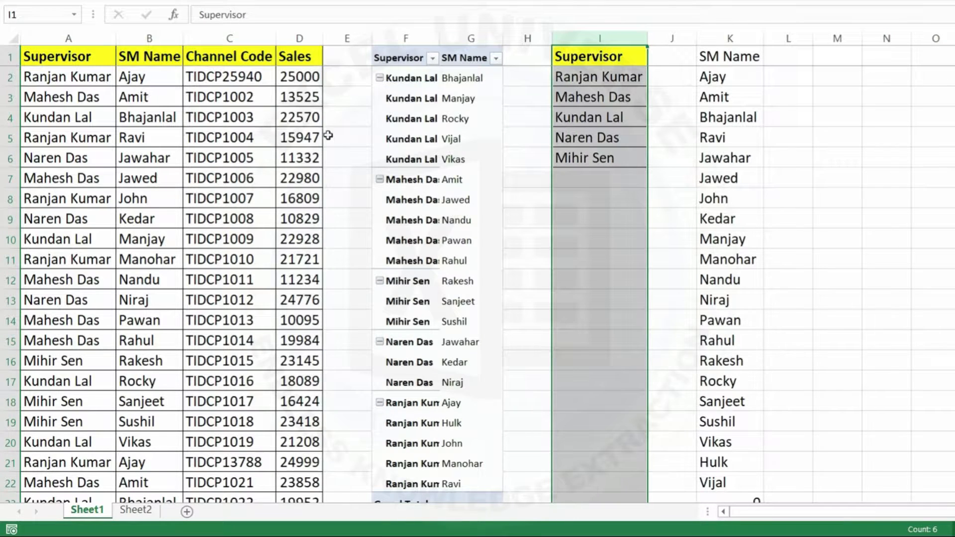
Copy the SM Name column B and paste it over the Supervisor list in column I
left_click(142, 39)
key("ctrl+c")
left_click(603, 38)
key("ctrl+v")
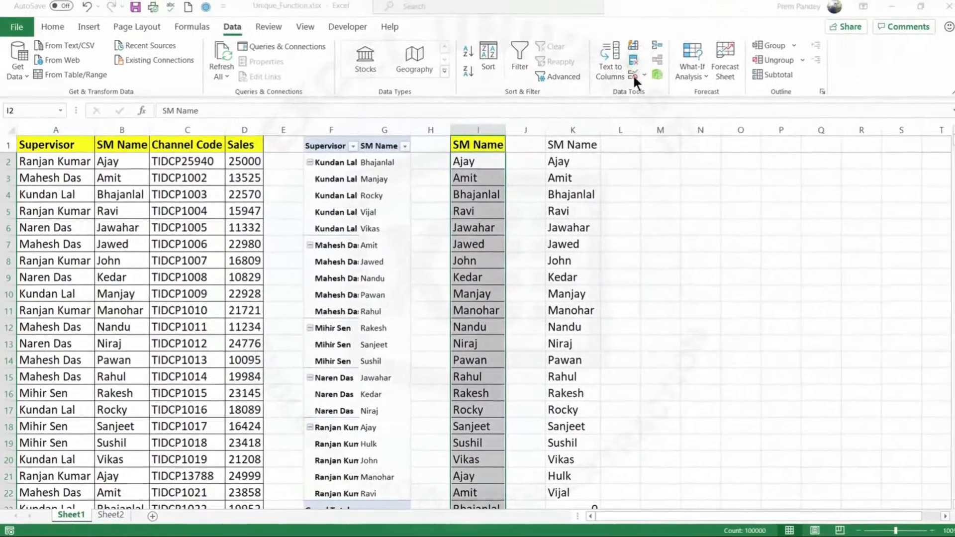
Remove the duplicate values from the SM Name list in column I, treating the first row as a header
left_click(633, 73)
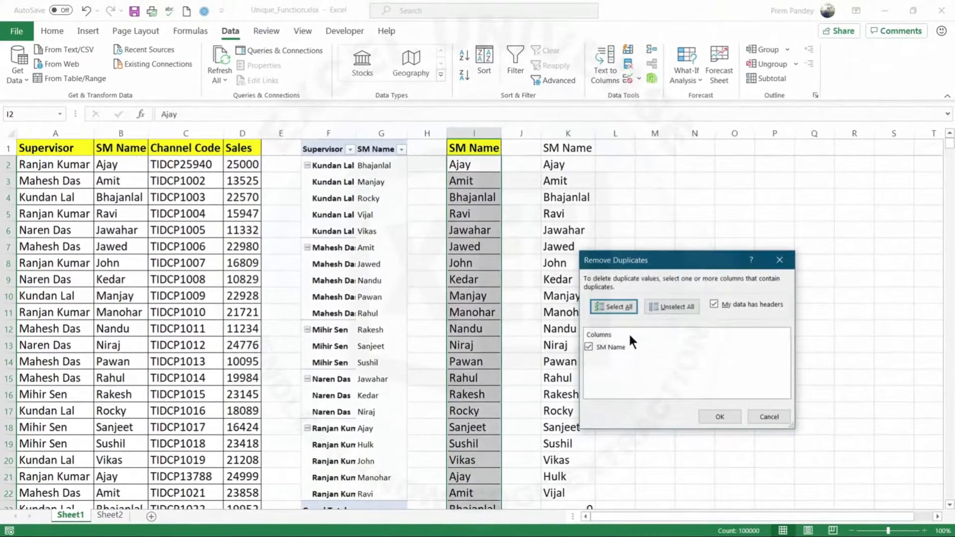
left_click(716, 420)
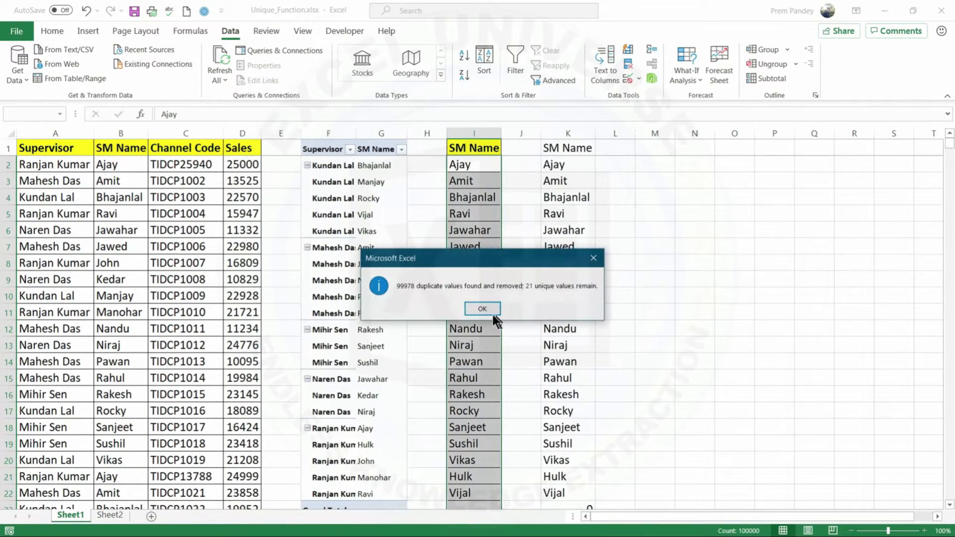
left_click(487, 307)
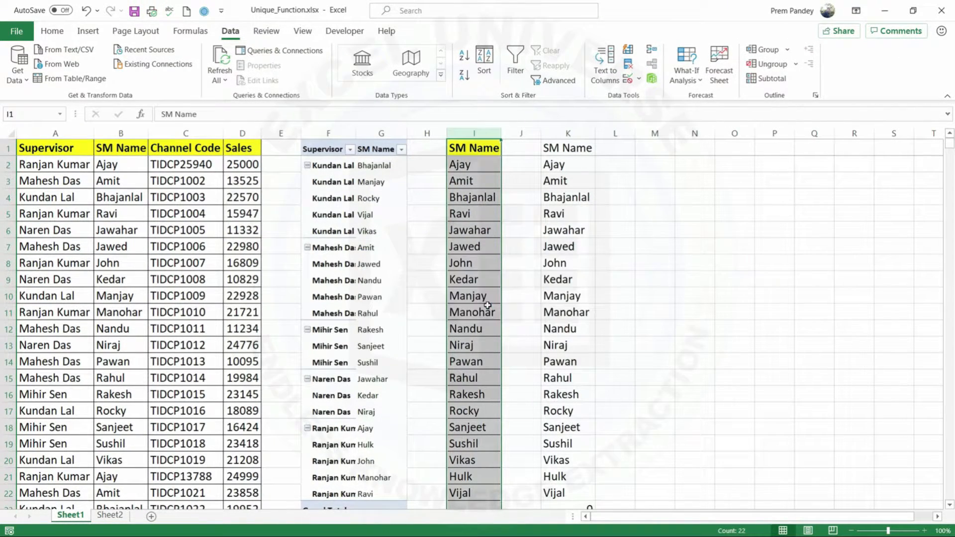
left_click(470, 285)
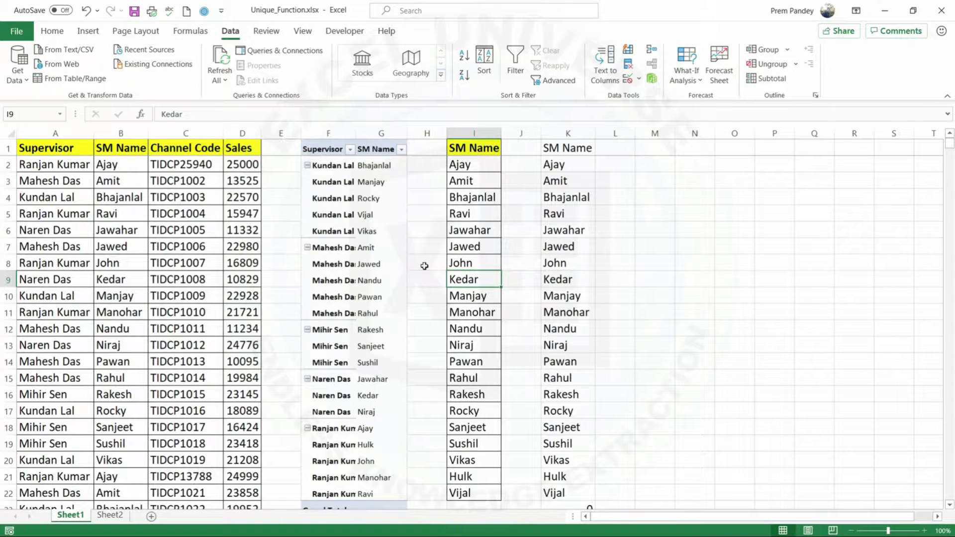
Delete columns F through I, which hold the PivotTable and the Remove Duplicates list
left_click_drag(329, 133, 487, 126)
right_click(487, 125)
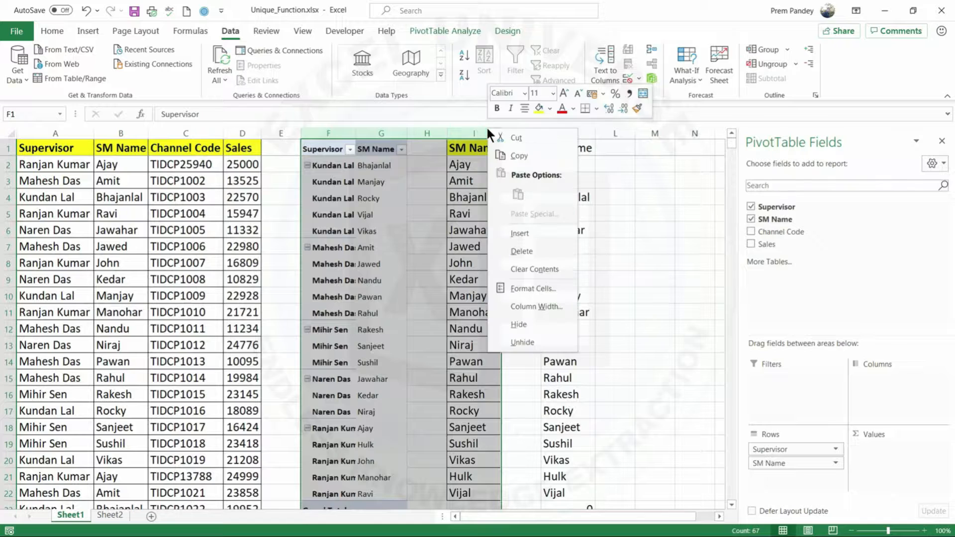
left_click(521, 250)
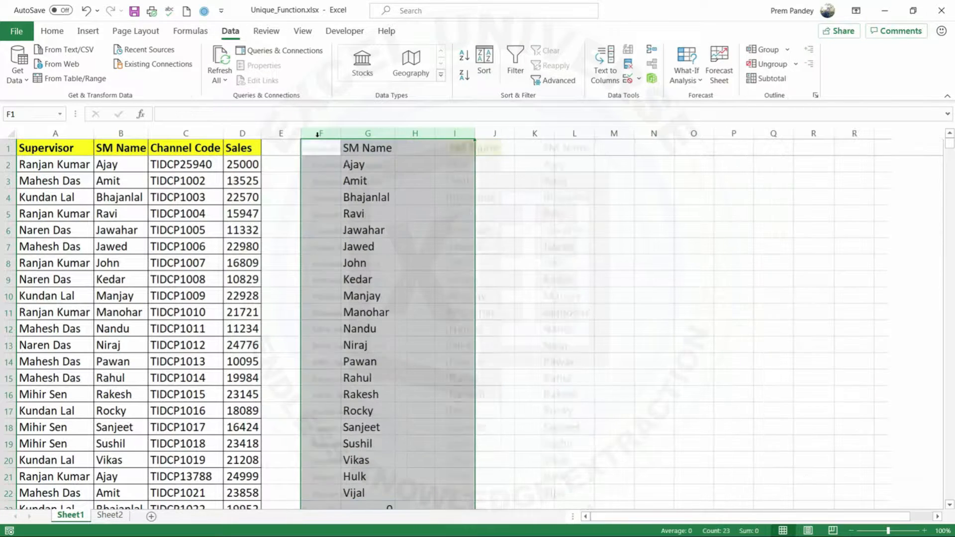
Open the function arguments of the UNIQUE formula in cell G1 and try column A as its By_col argument
left_click(354, 133)
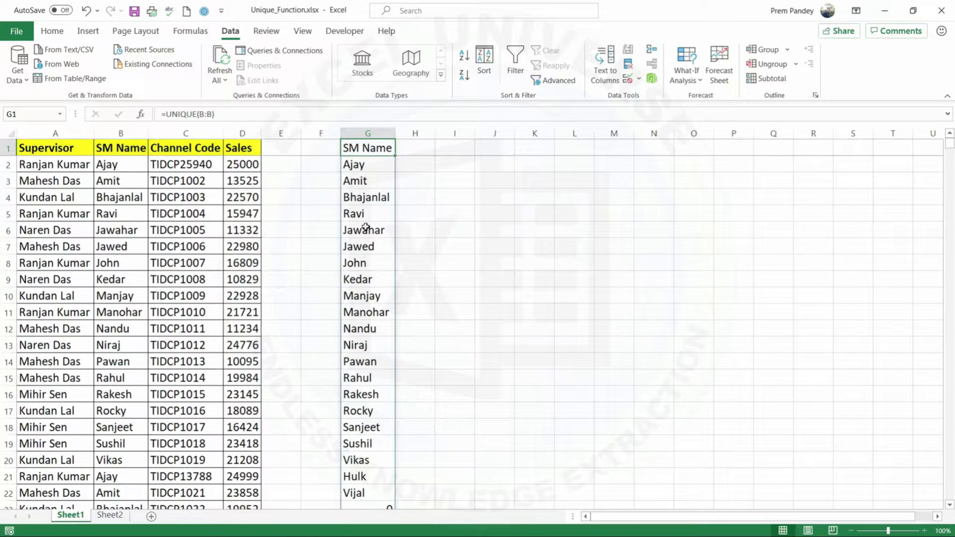
left_click(141, 113)
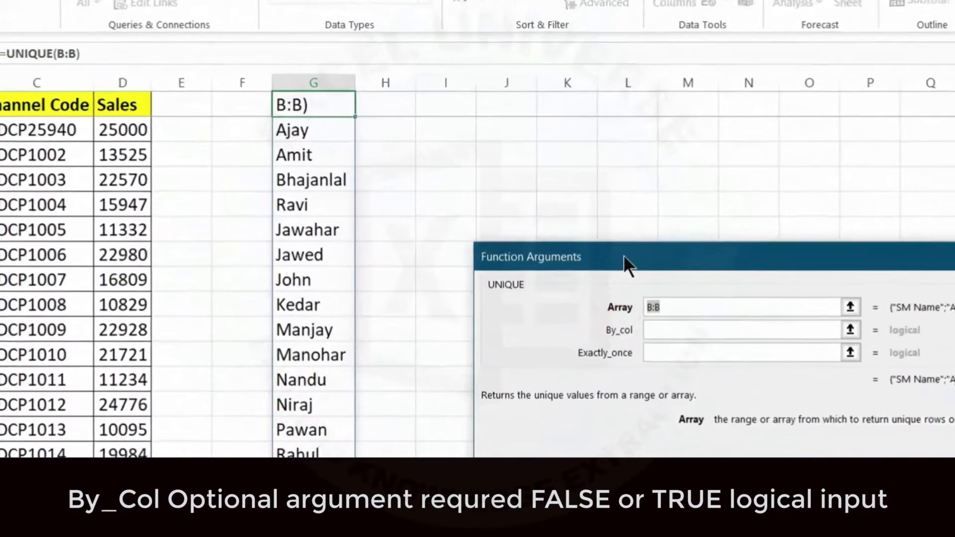
left_click_drag(563, 247, 391, 175)
left_click_drag(333, 133, 356, 132)
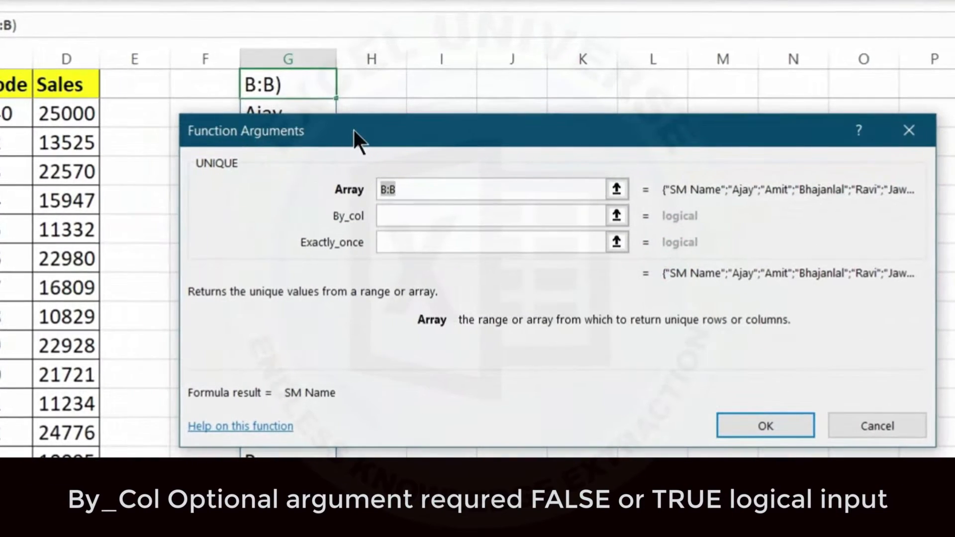
left_click(391, 216)
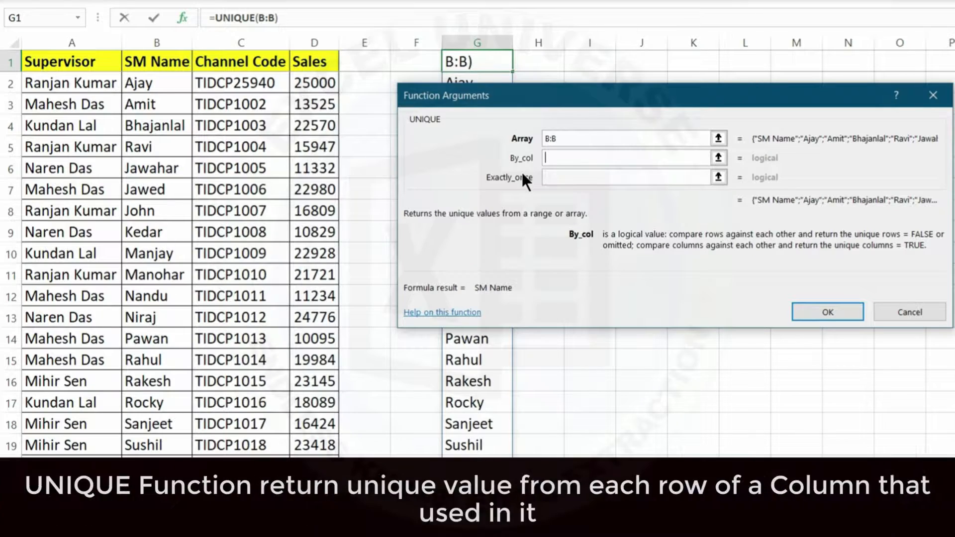
left_click(75, 43)
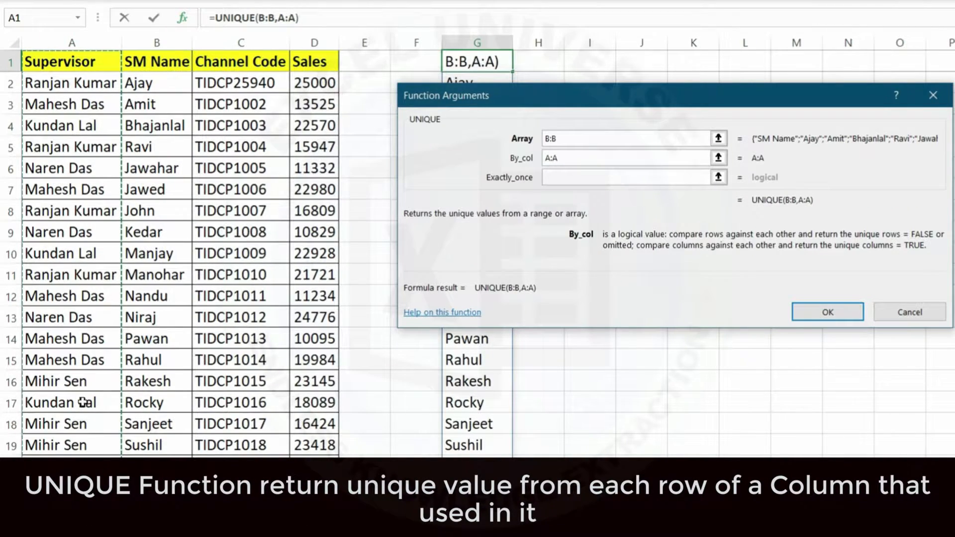
Replace the By_col argument of the G1 UNIQUE formula with FALSE and apply it
left_click(566, 159)
left_click_drag(566, 159, 531, 161)
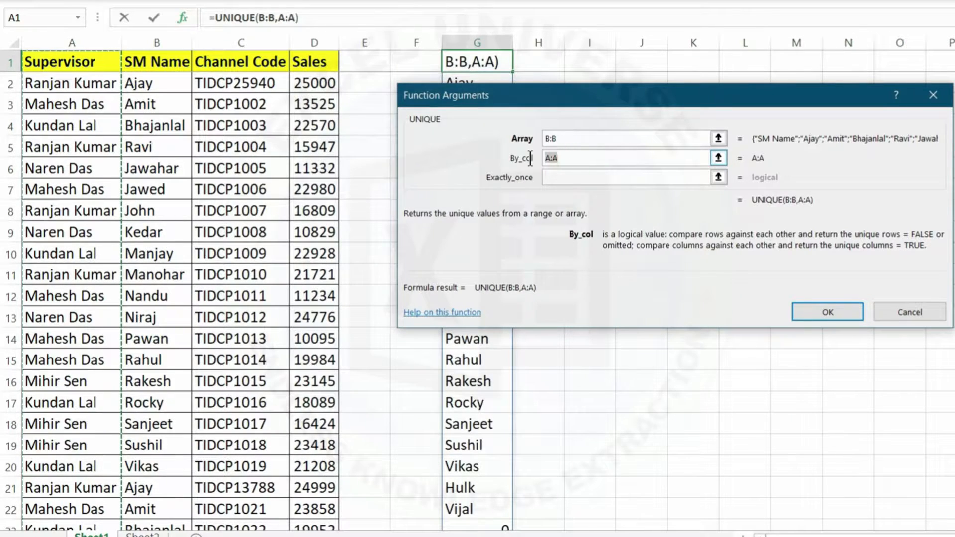
key("BackSpace")
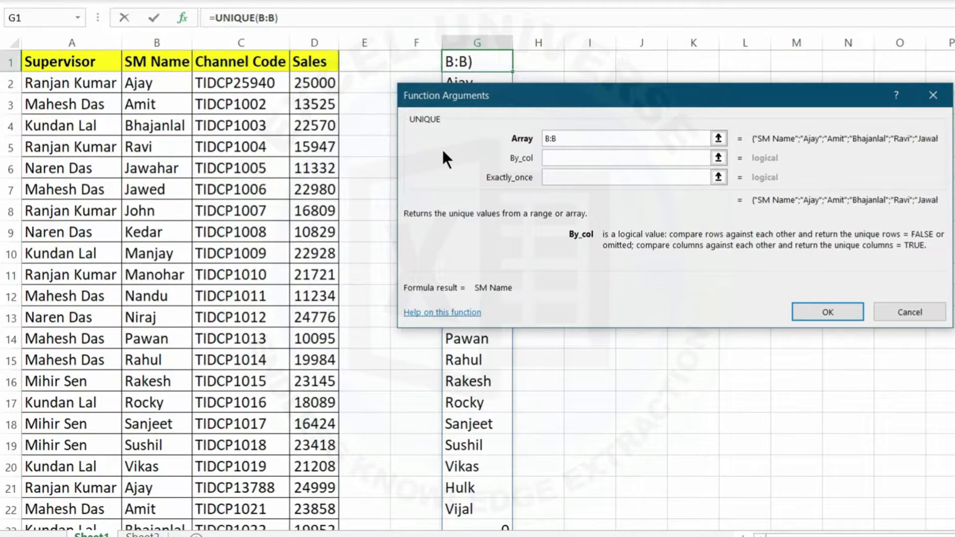
type("FALSE")
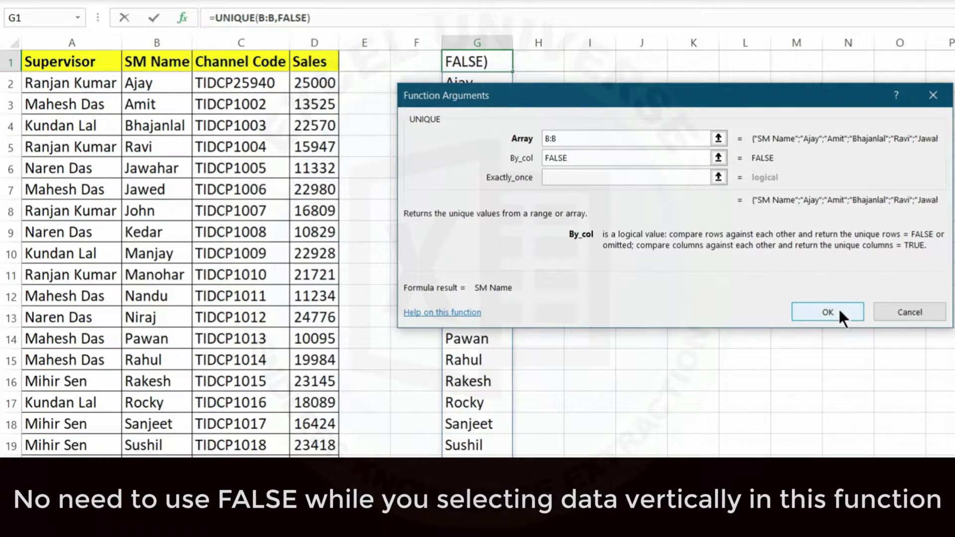
left_click(828, 312)
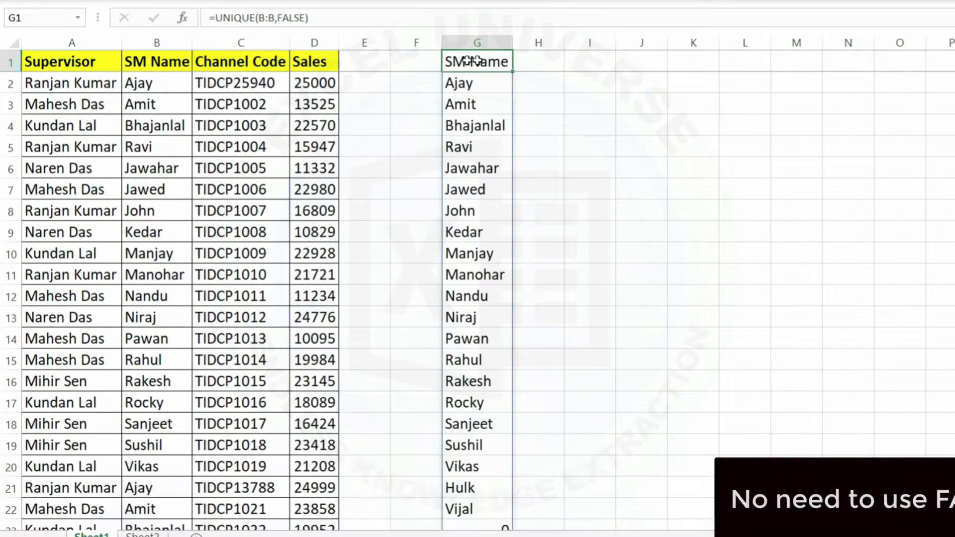
Change the By_col argument of the UNIQUE formula in G1 to TRUE and apply it
left_click(183, 17)
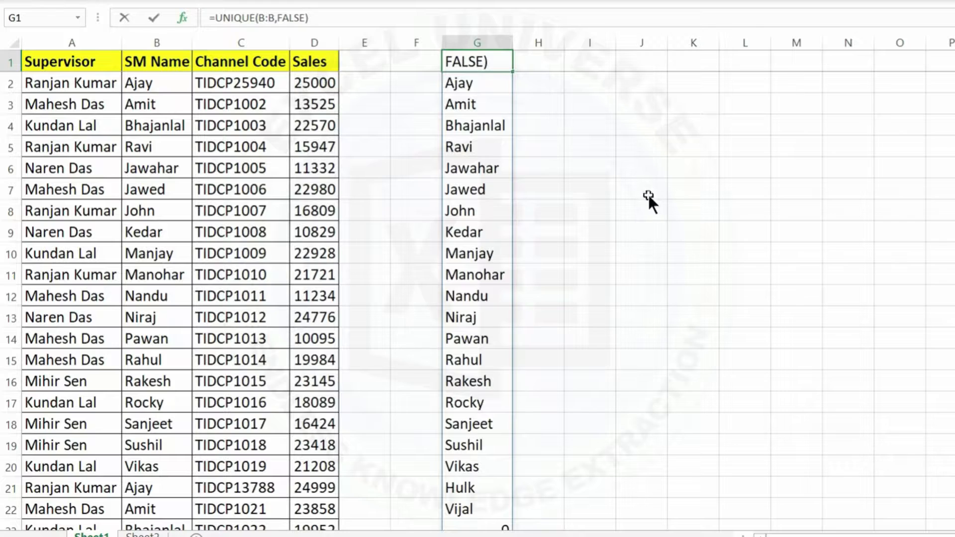
left_click(593, 161)
type("TRUE")
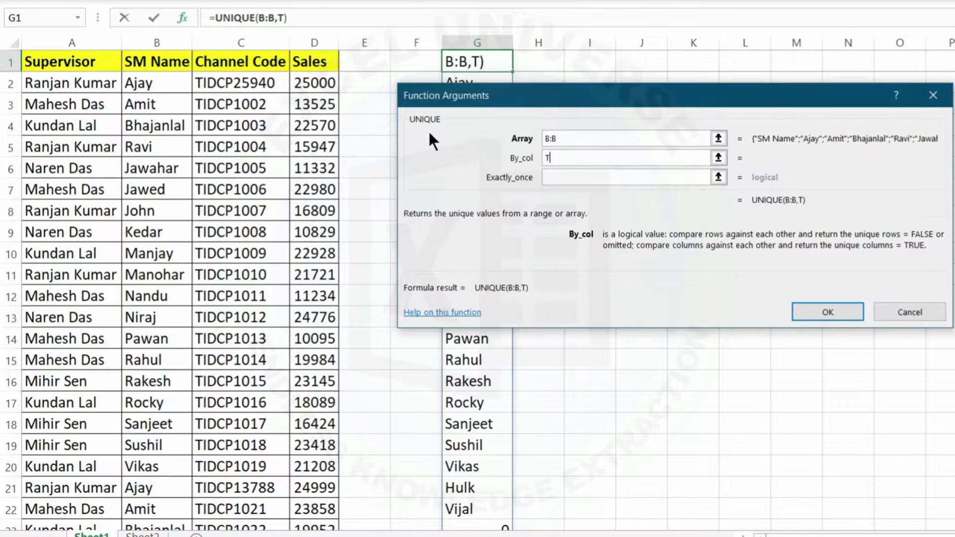
left_click(835, 313)
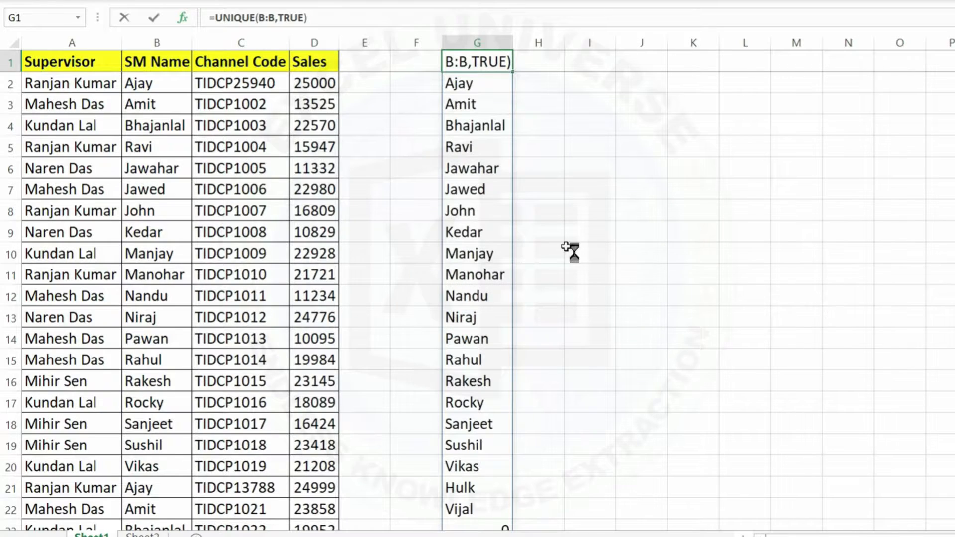
Examine the spilled UNIQUE results in column G against the source rows at the end of the data, and return to G1
left_click(469, 59)
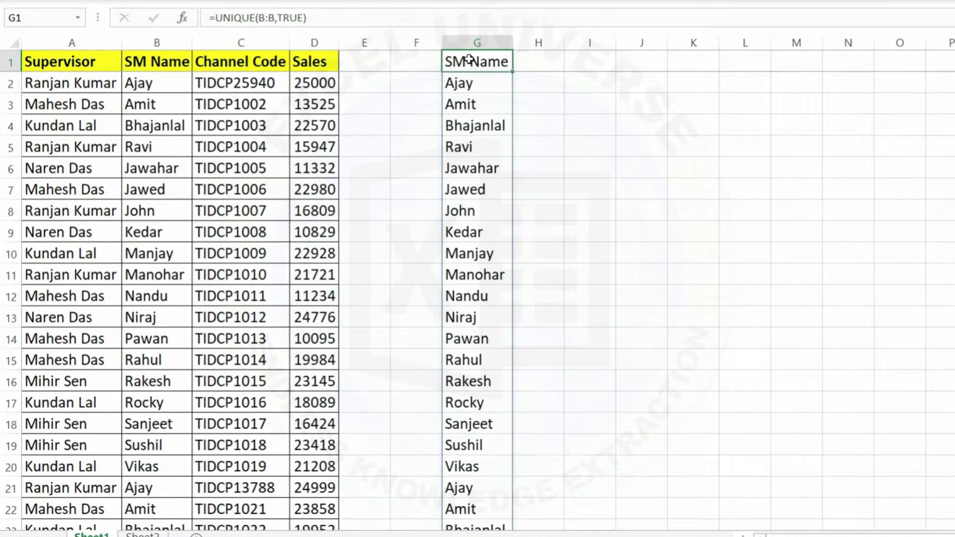
key("ctrl+Down")
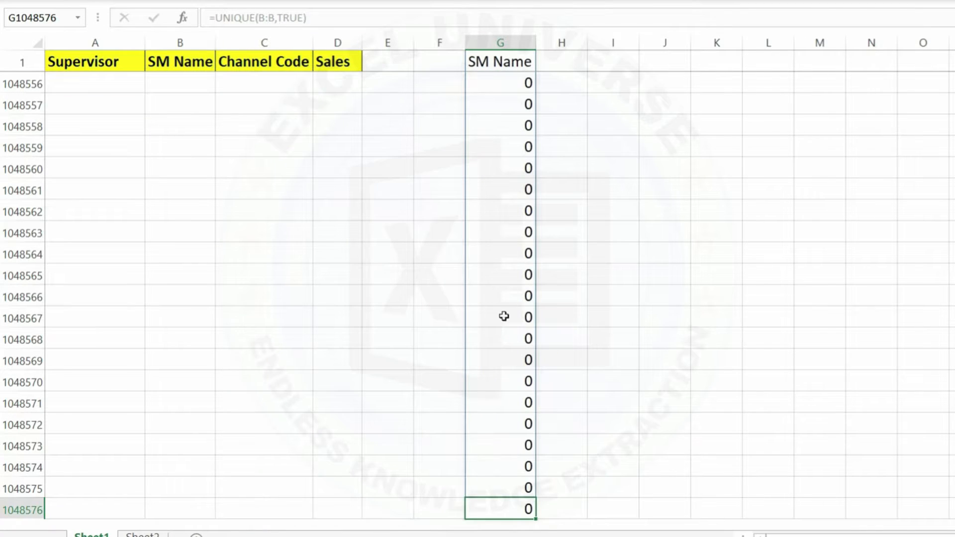
left_click(296, 273)
key("ctrl+Up")
key("Right")
key("Right")
key("Right")
key("Right")
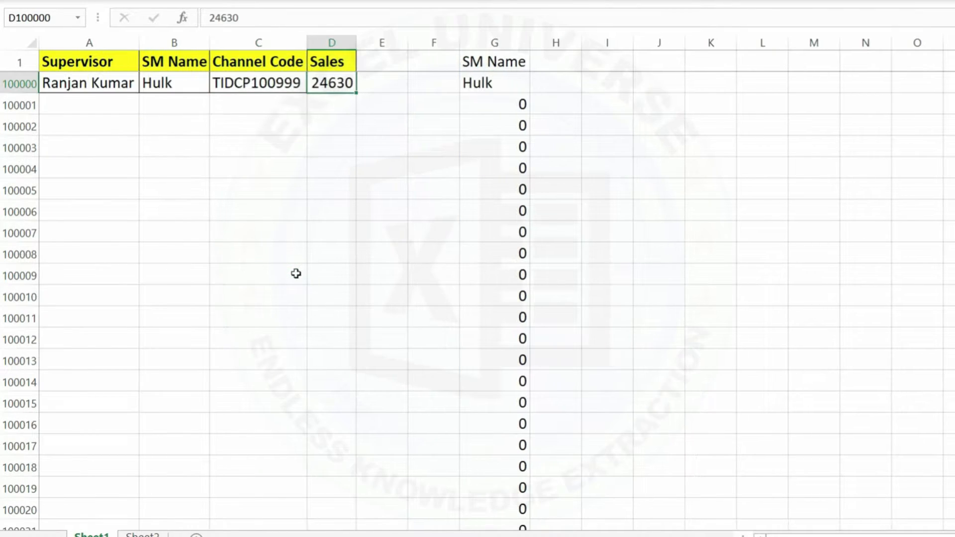
key("Up")
key("Up")
key("Up")
key("Up")
key("Up")
key("Up")
key("Up")
key("Up")
key("Up")
key("Up")
key("Up")
key("Up")
key("Up")
key("Up")
key("Up")
key("Up")
key("Up")
key("Up")
key("Up")
key("Up")
key("Up")
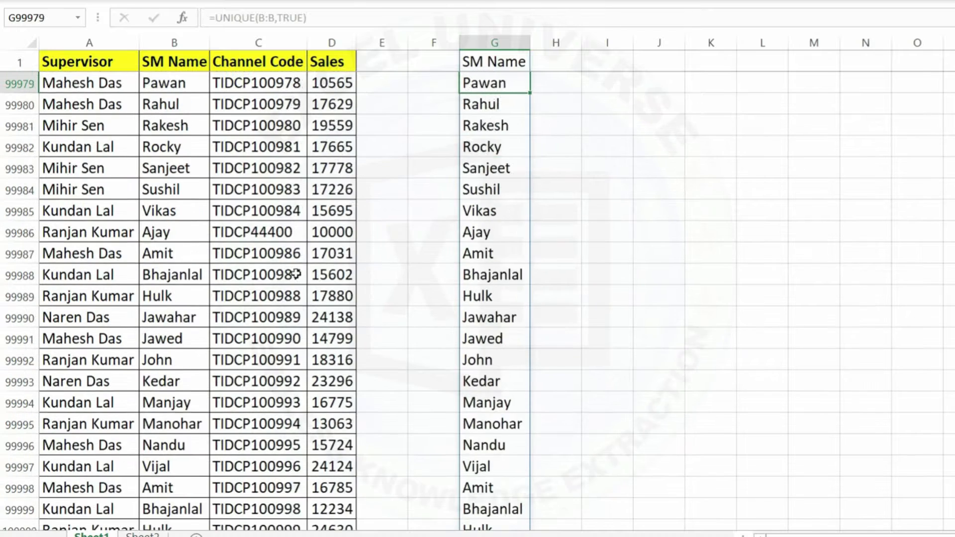
key("ctrl+Up")
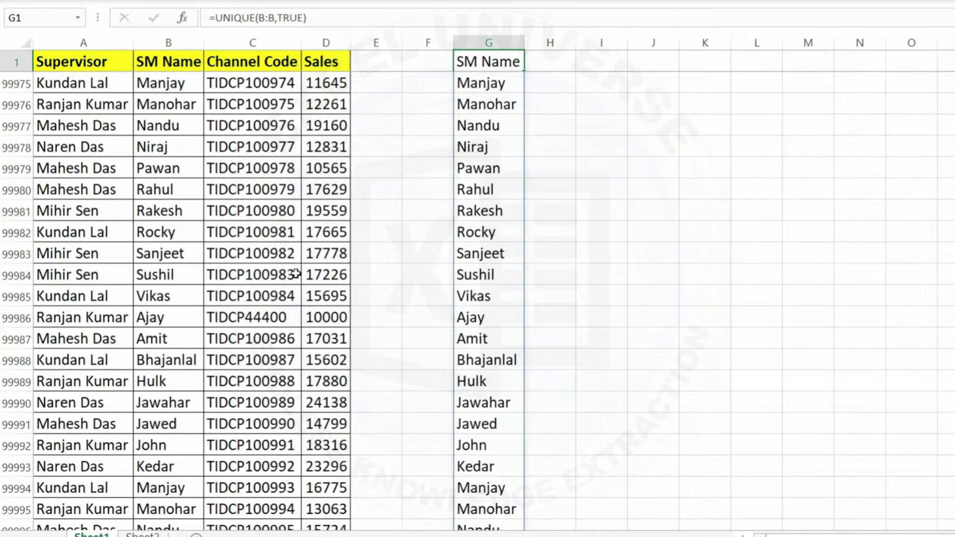
Switch to Sheet2 and select rows 1 to 4 to review the horizontally arranged data
key("ctrl+Page_Down")
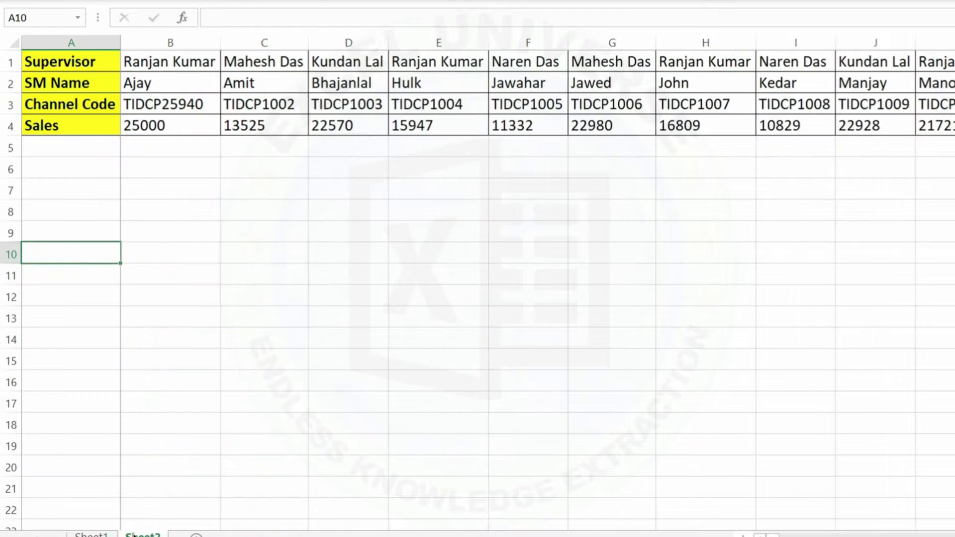
left_click(19, 59)
left_click_drag(19, 59, 10, 128)
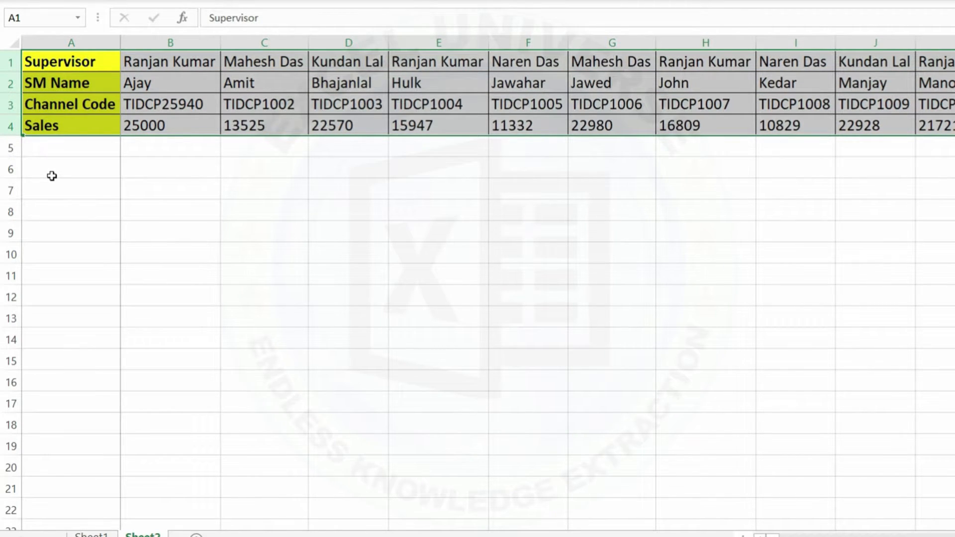
Enter =UNIQUE(A1:WQJ1,TRUE) in cell A6 to extract the unique supervisors from row 1
left_click(64, 165)
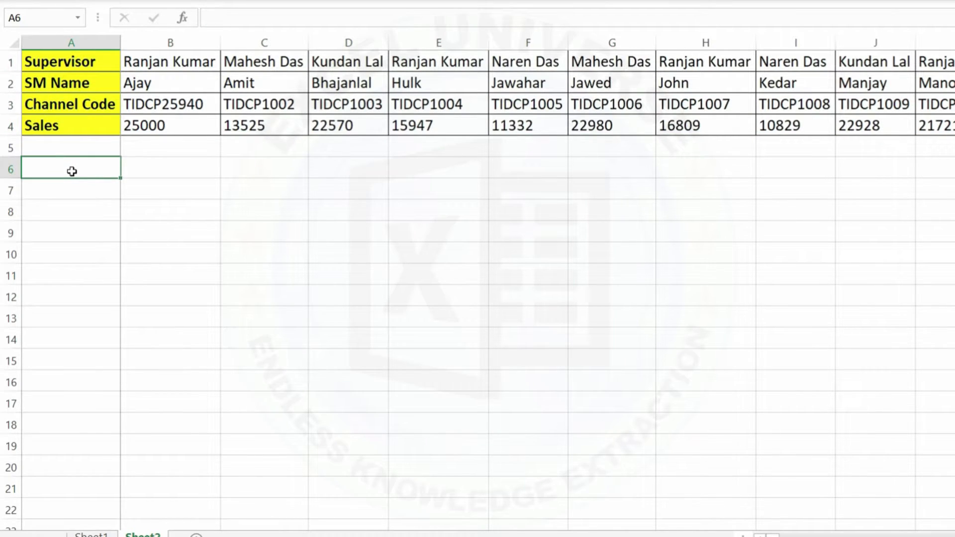
type("=UNIQ")
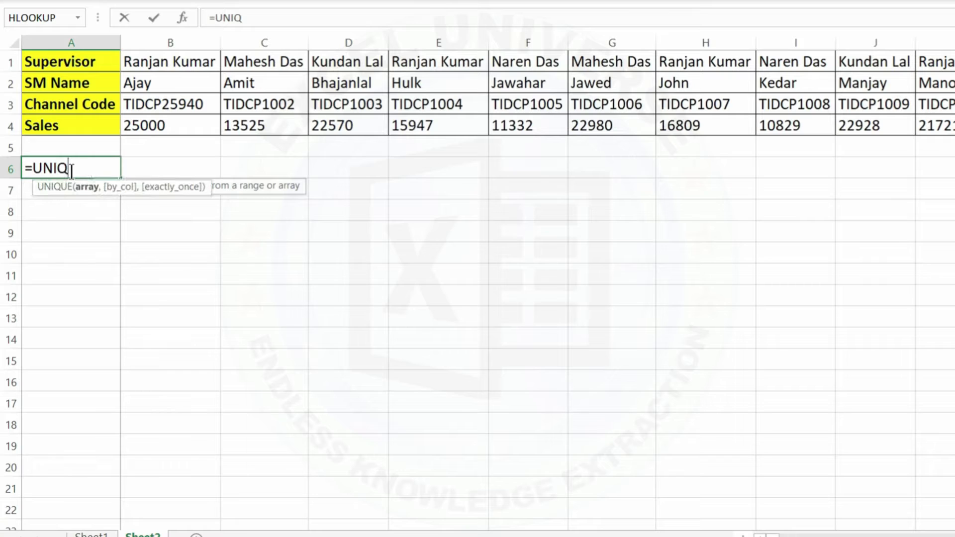
key("Tab")
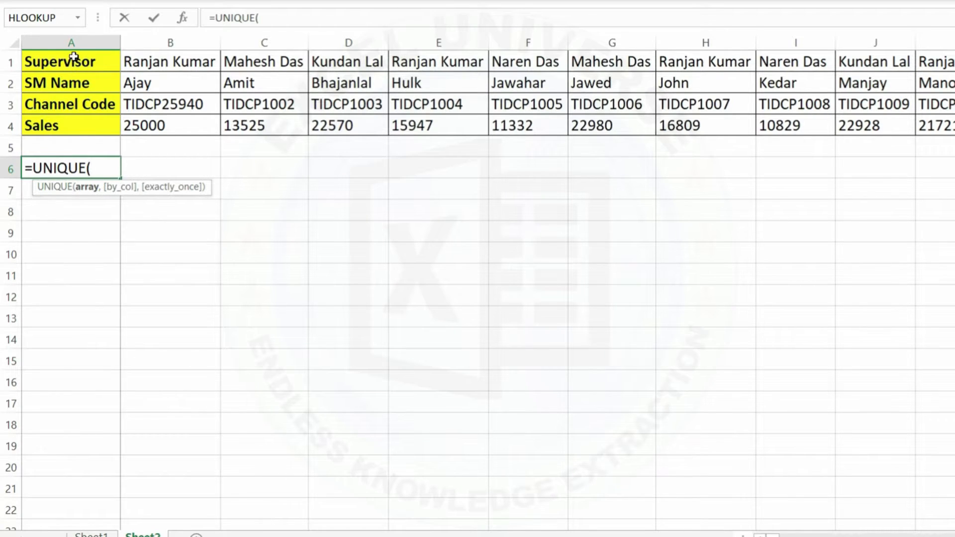
left_click(34, 59)
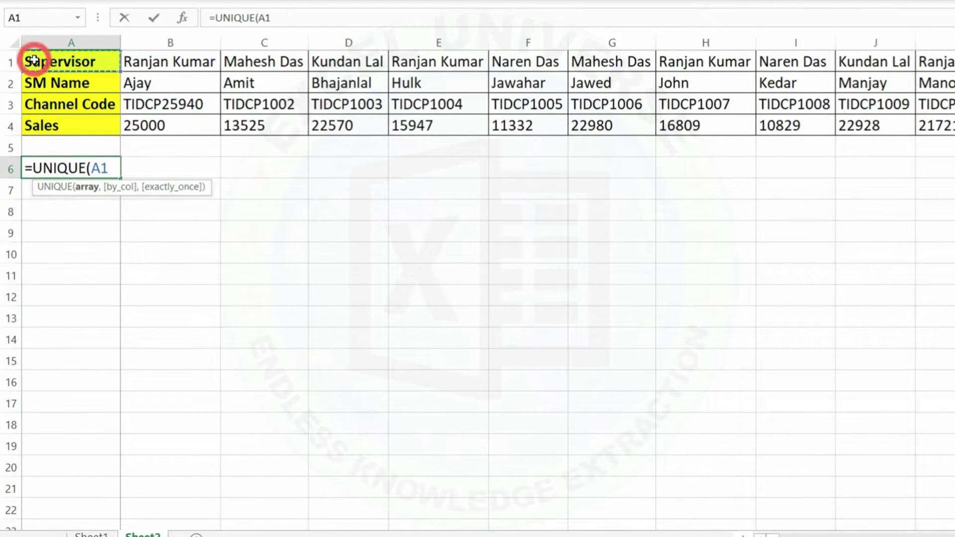
key("ctrl+shift+Right")
type(",")
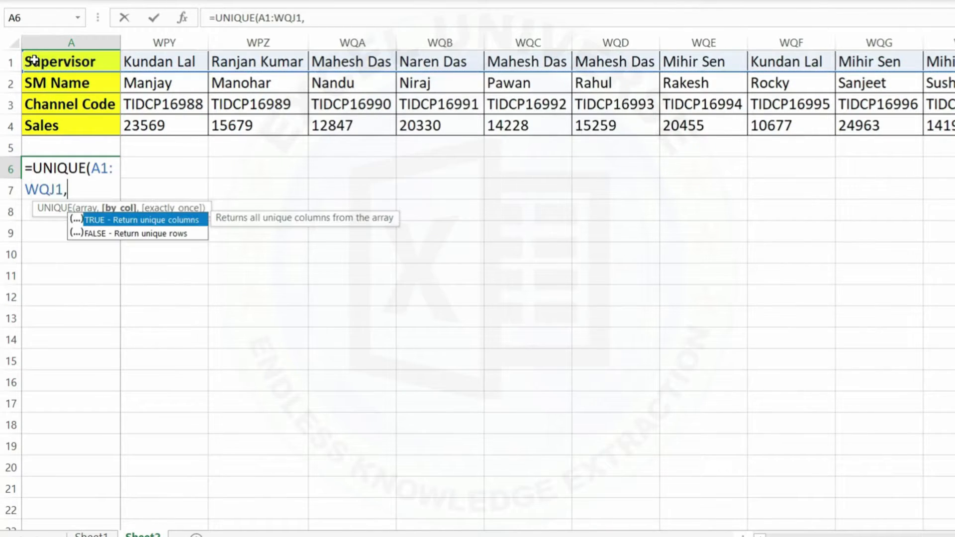
type("TRUE")
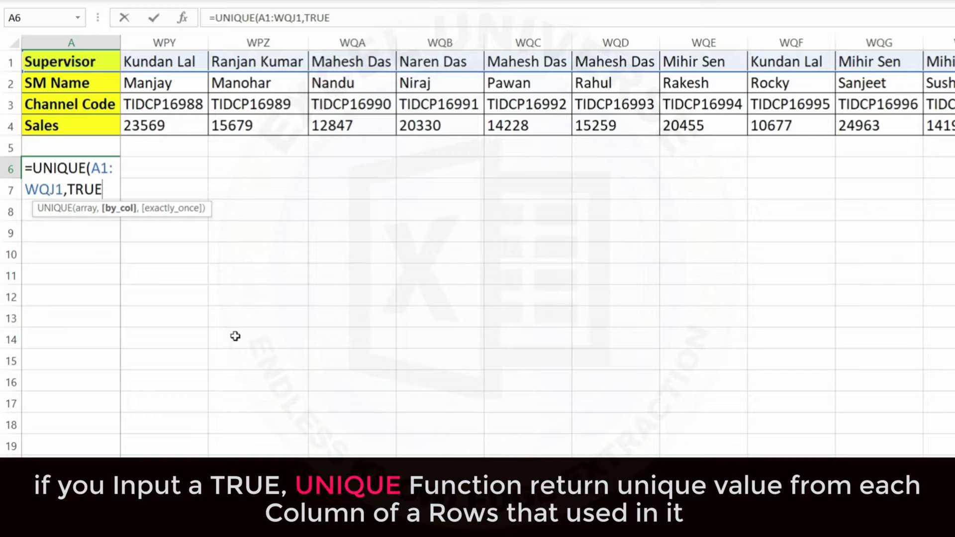
type(")")
key("Return")
Compare the unique supervisor list in row 6 with the source names in row 1
mouse_move(89, 169)
left_mouse_down()
mouse_move(103, 160)
mouse_move(406, 177)
mouse_move(527, 171)
left_mouse_up()
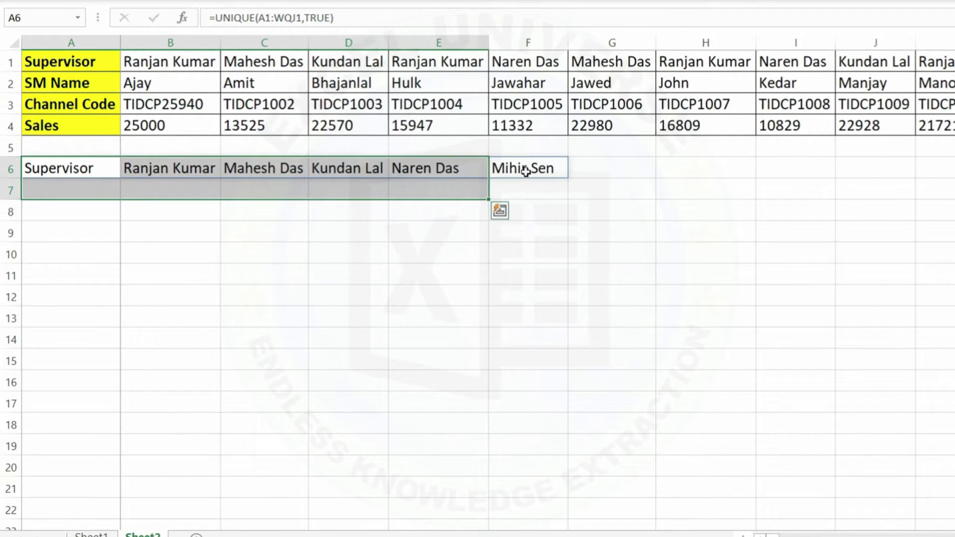
left_click(527, 171)
key("ctrl+Home")
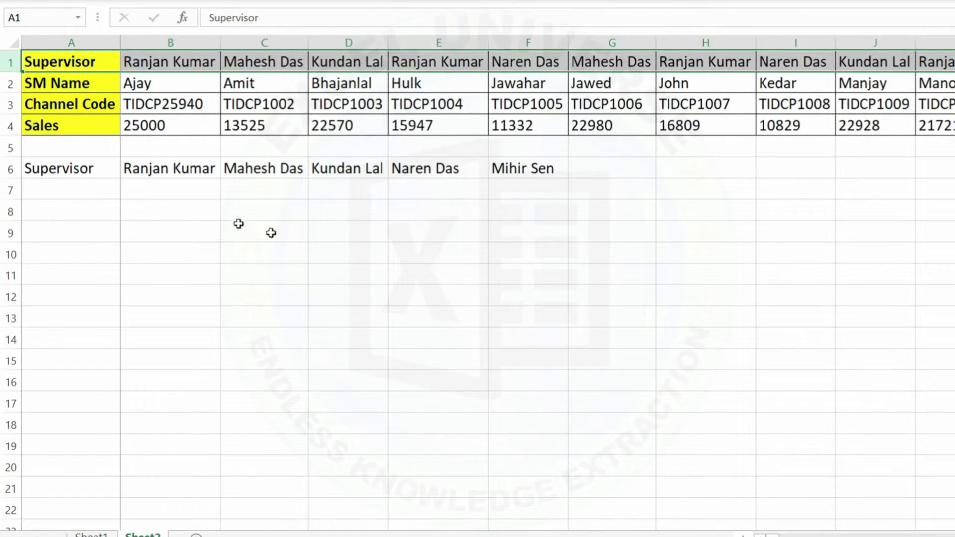
Review the spilled supervisor list in row 6 and the By_col argument of its UNIQUE formula in the Function Arguments dialog
left_click_drag(98, 174, 523, 171)
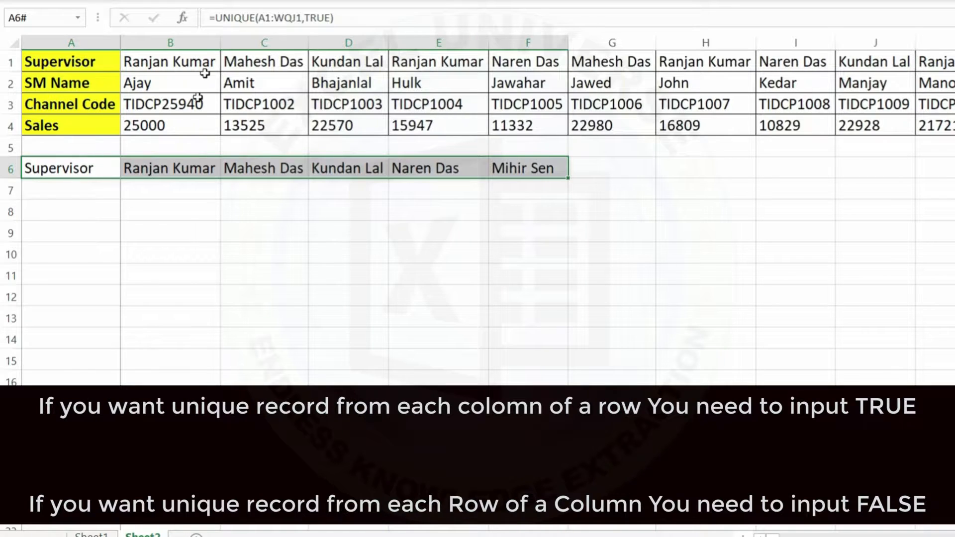
left_click(183, 18)
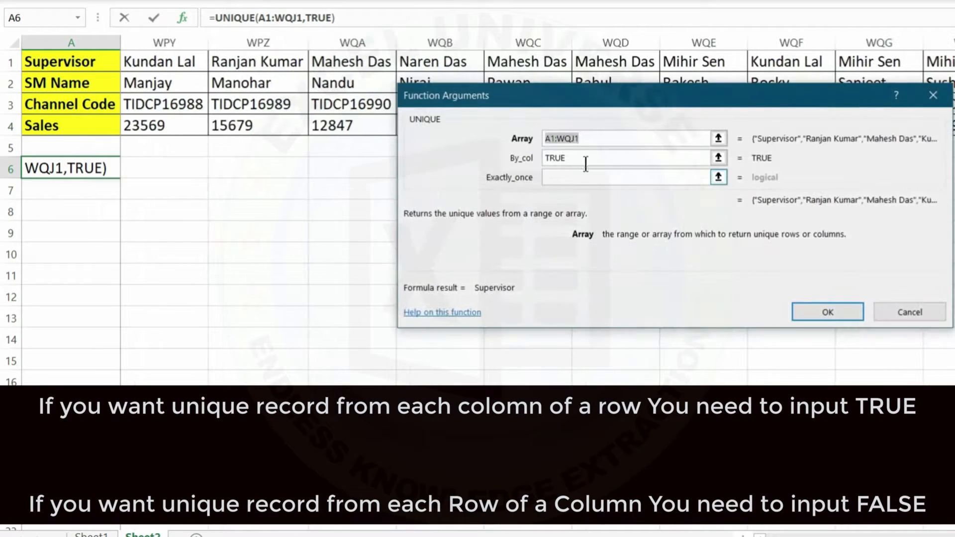
left_click(580, 157)
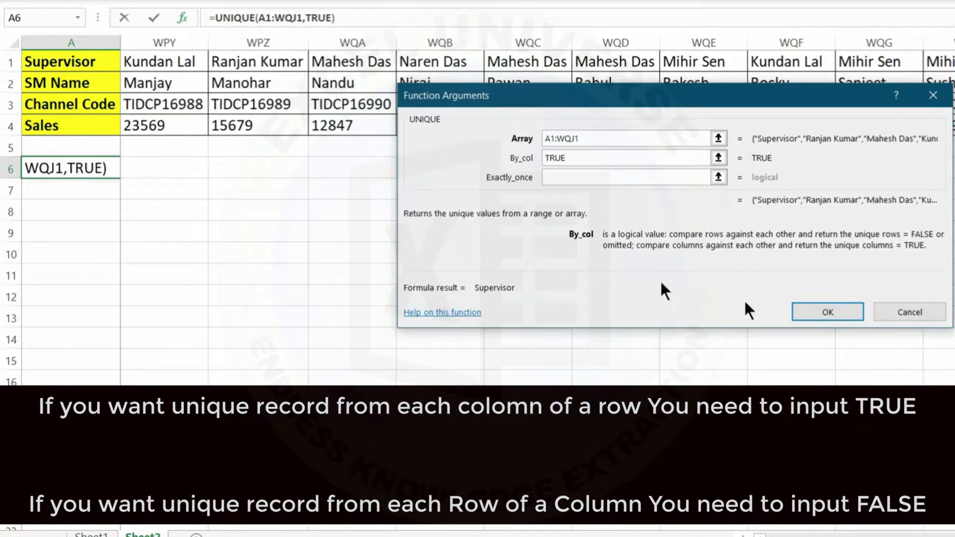
key("Return")
On Sheet1, change the By_col argument of the UNIQUE formula in G1 to FALSE
left_click(90, 533)
left_click(187, 19)
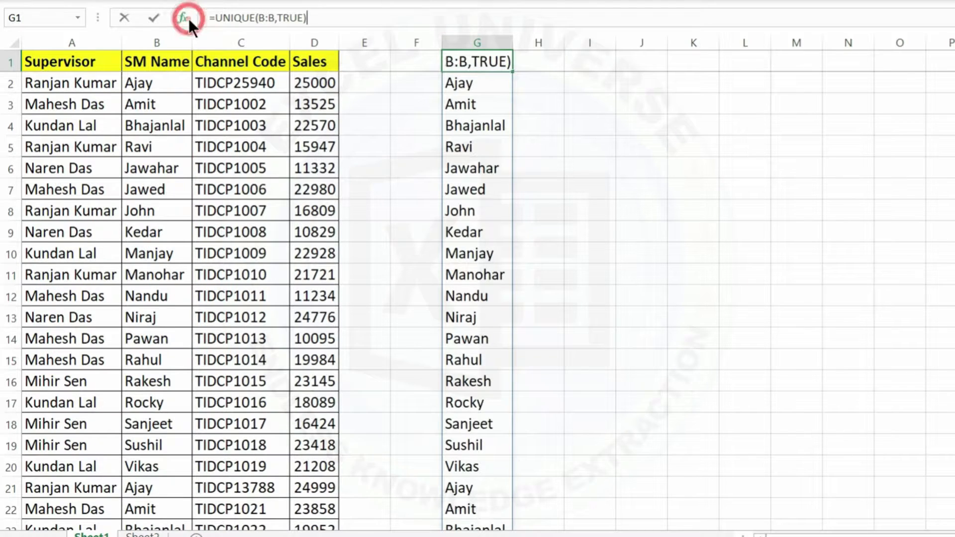
left_click_drag(506, 176, 560, 179)
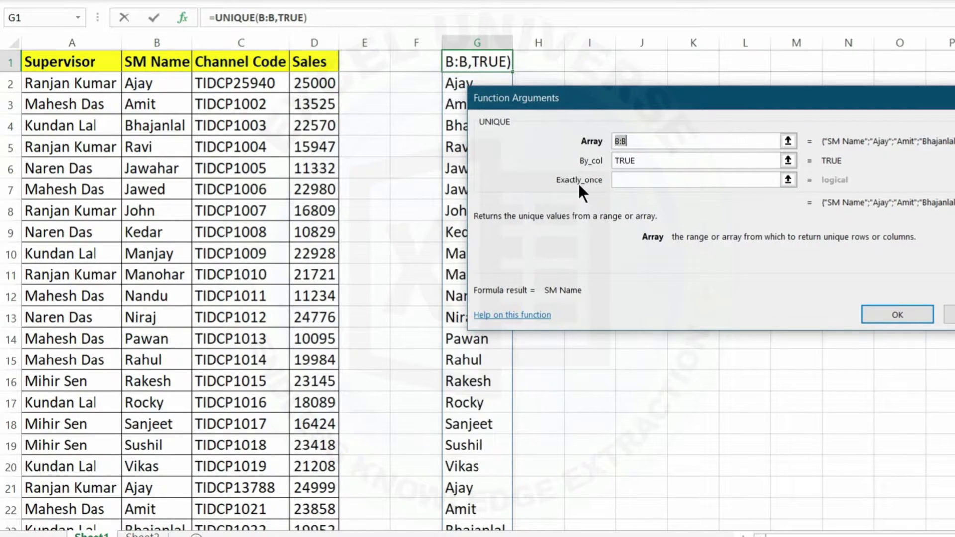
double_click(642, 160)
type("FALSE")
key("Return")
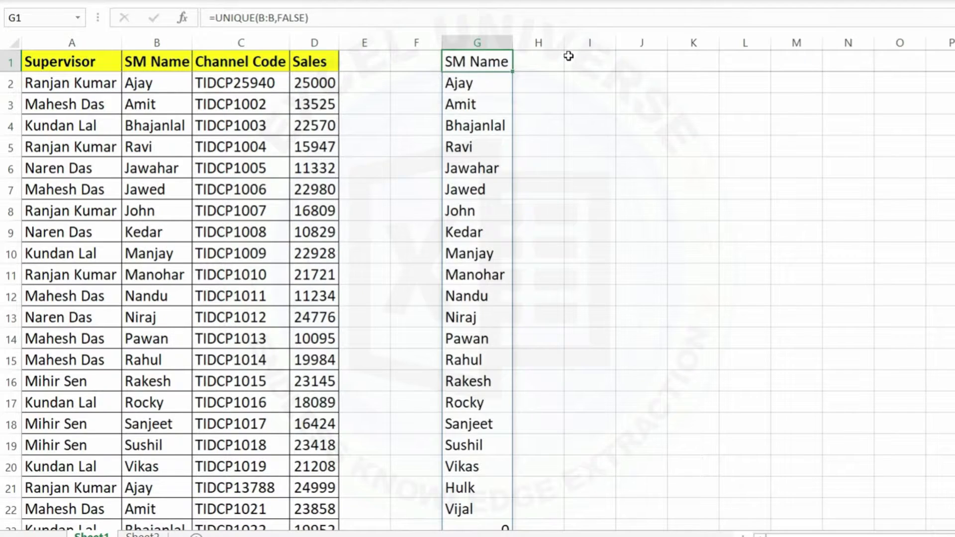
Review repeated supervisors in column A and sample SM names in column B of the source data
left_click_drag(85, 60, 87, 125)
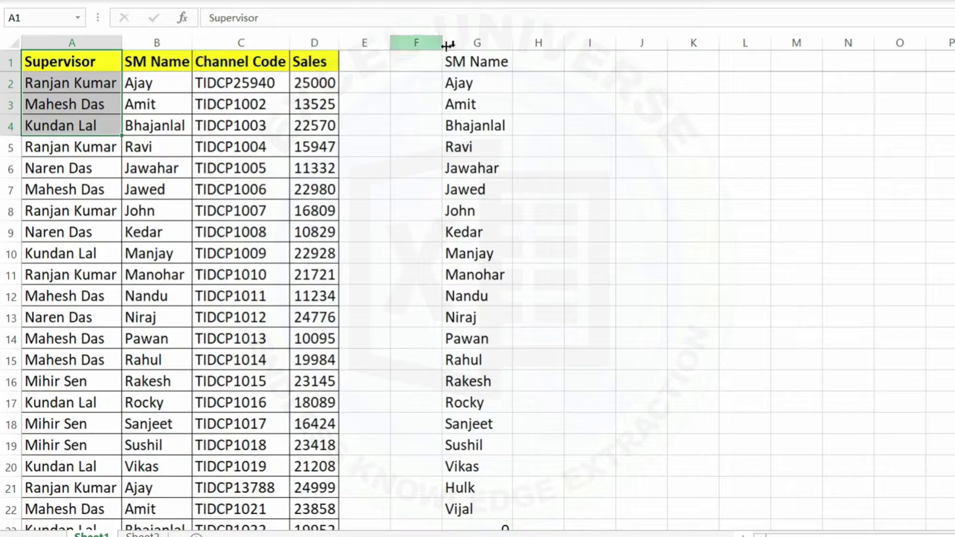
left_click(60, 83)
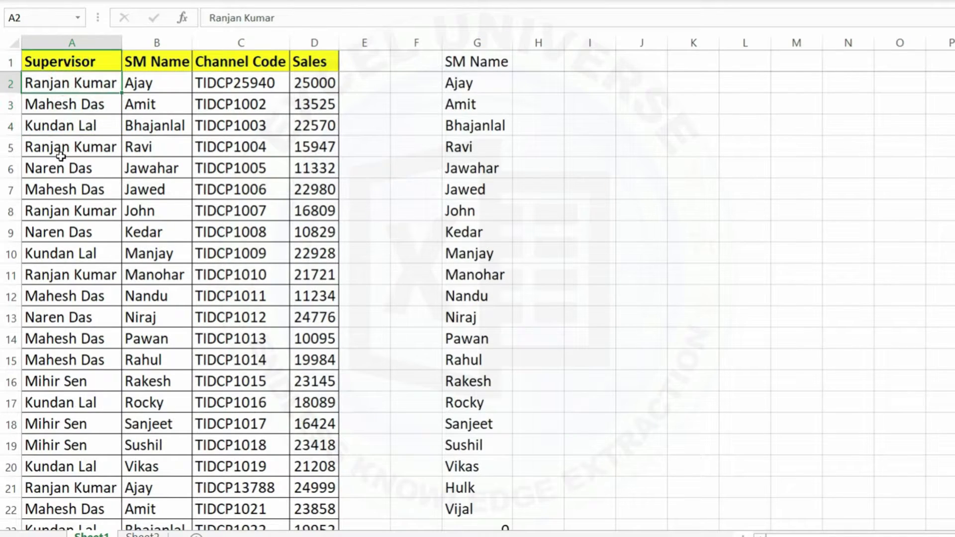
left_click(96, 149)
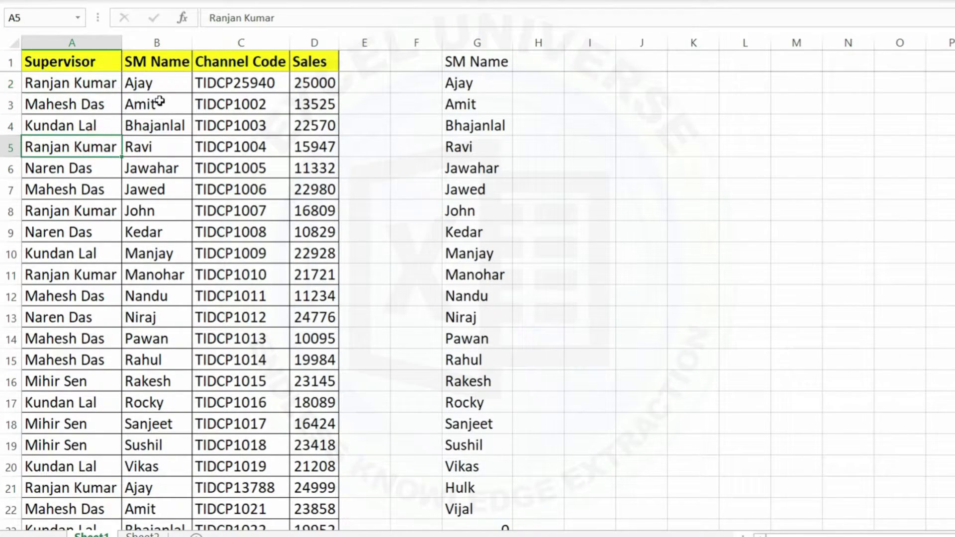
left_click(152, 85)
left_click(164, 146)
left_click(168, 187)
left_click(171, 242)
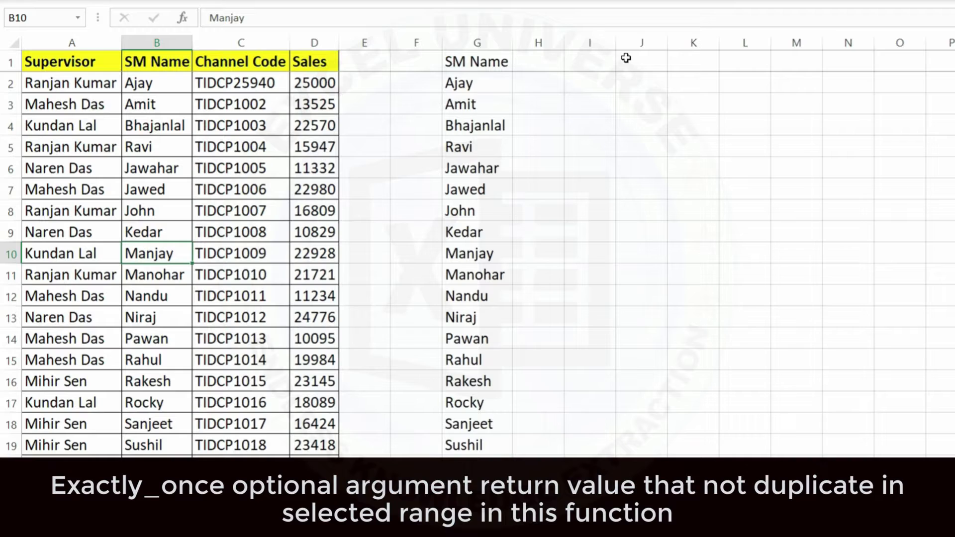
Start a UNIQUE formula in cell J1 with the Supervisor range A1:A100000 as its array
left_click(626, 58)
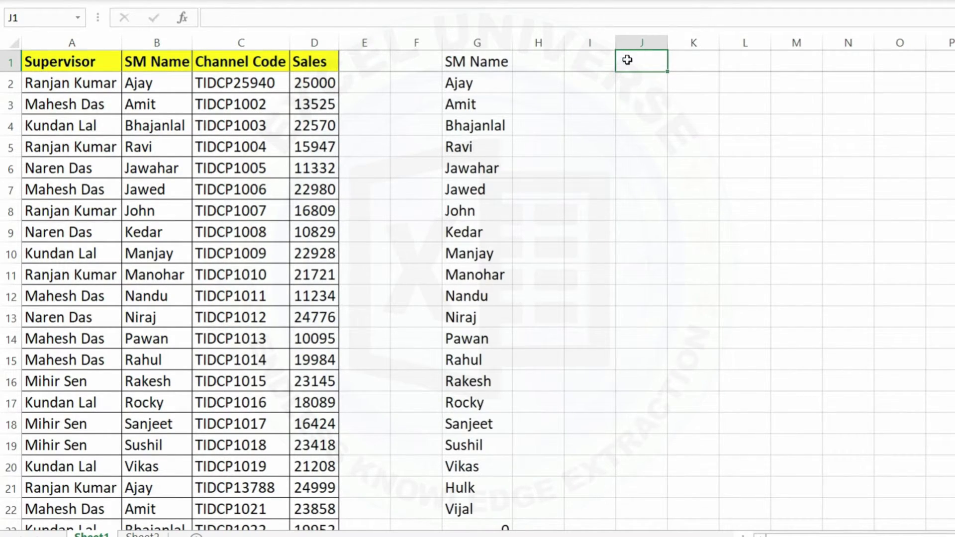
type("=UN")
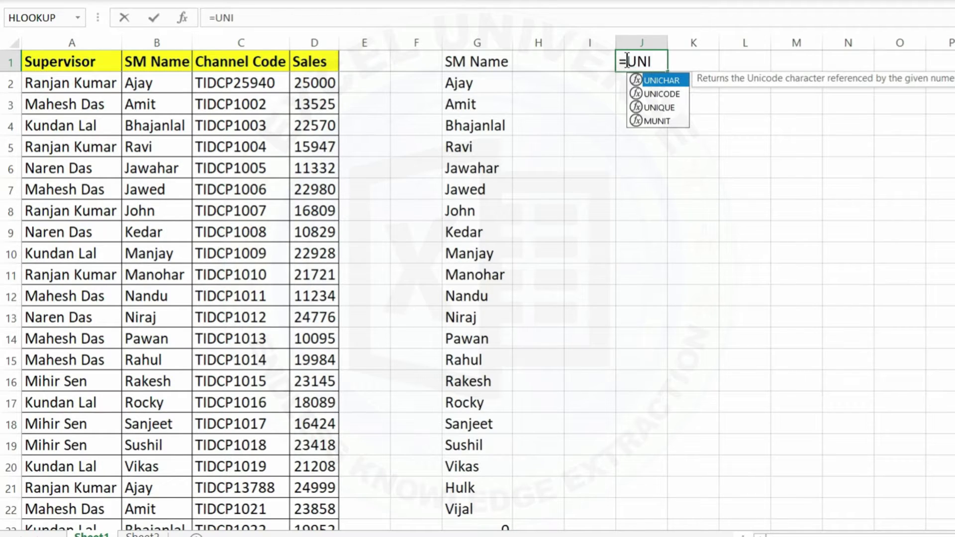
type("I")
key("Down")
key("Down")
key("Tab")
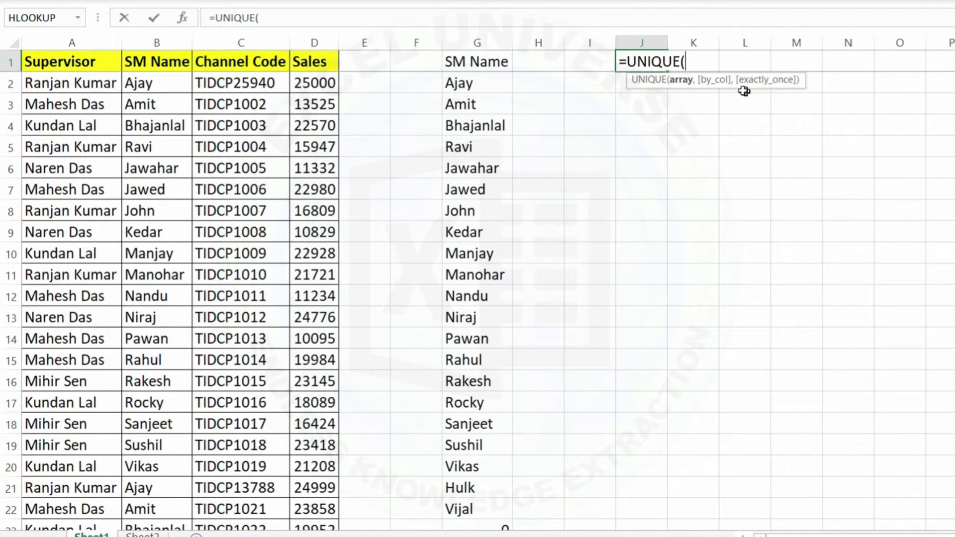
left_click(89, 61)
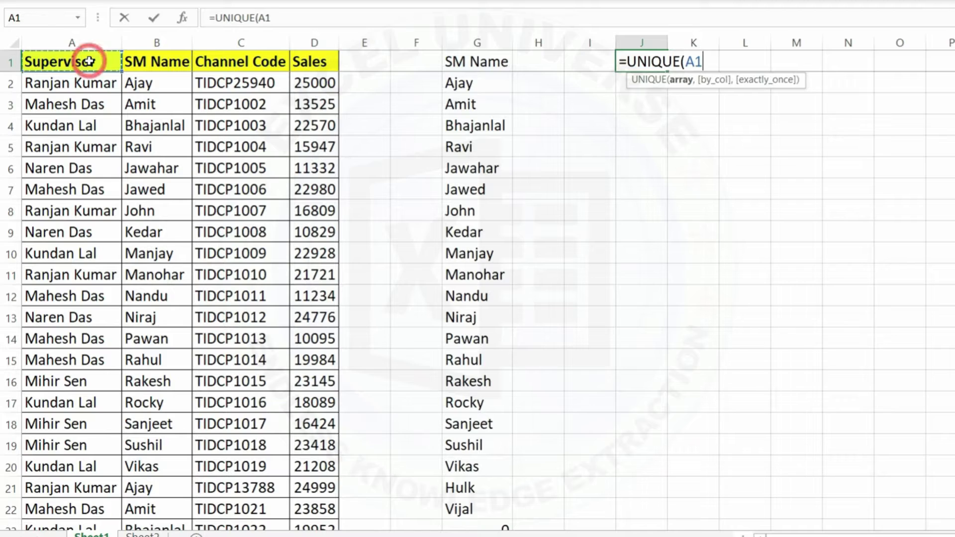
key("ctrl+shift+Down")
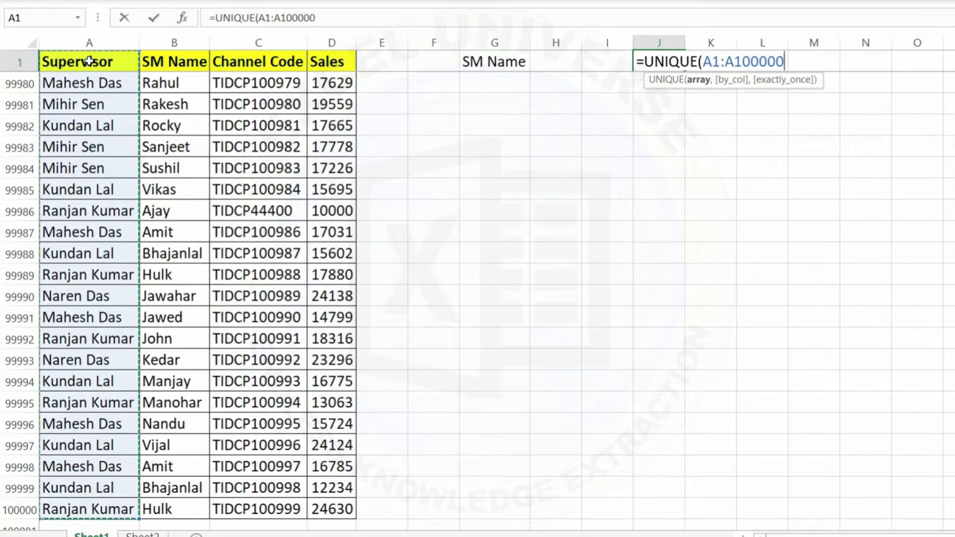
Complete the J1 formula with FALSE for by_col and TRUE for exactly_once, giving =UNIQUE(A1:A100000,FALSE,TRUE)
type(",")
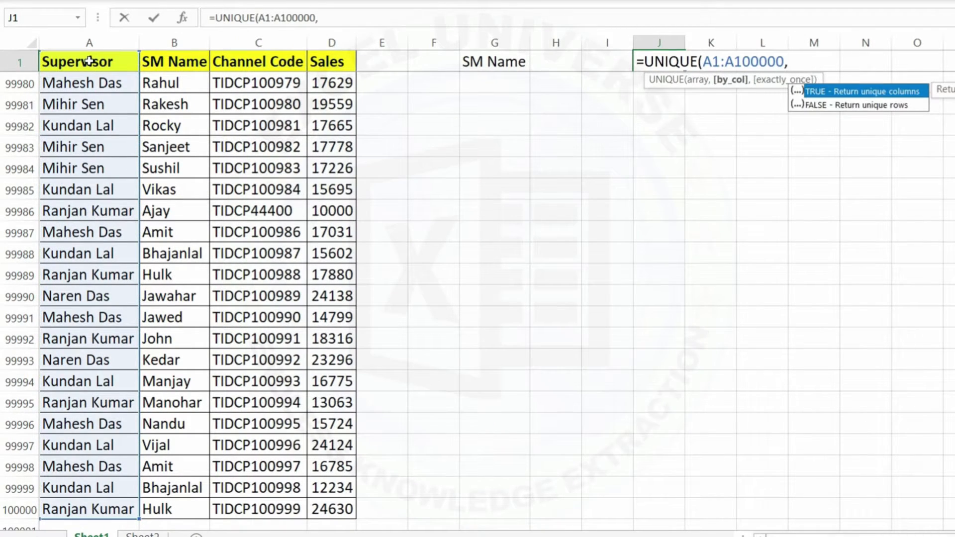
type("false,")
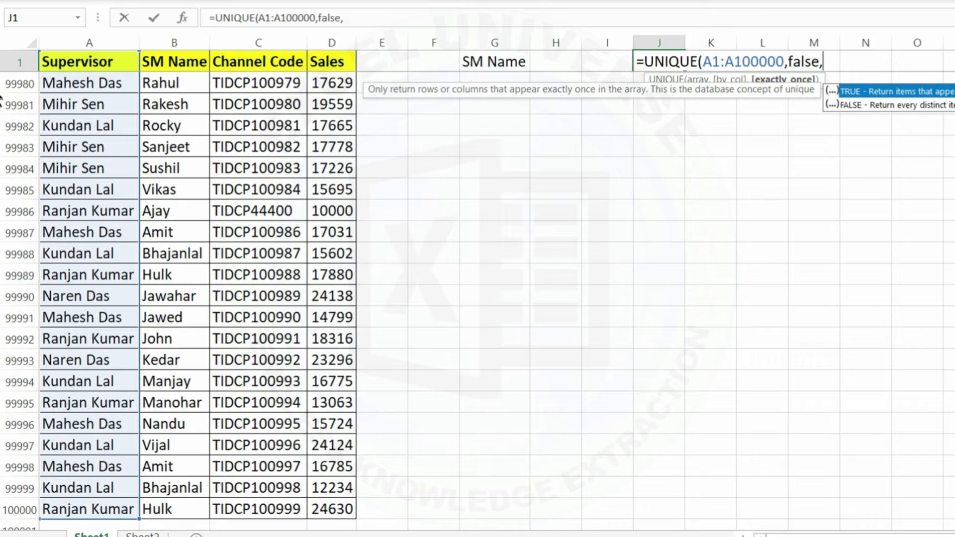
key("ctrl+BackSpace")
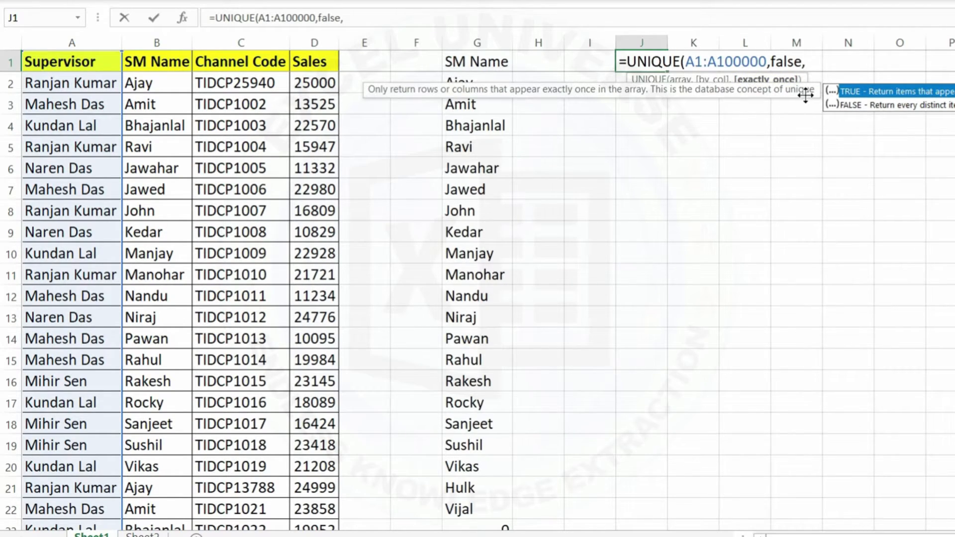
left_click_drag(806, 90, 806, 111)
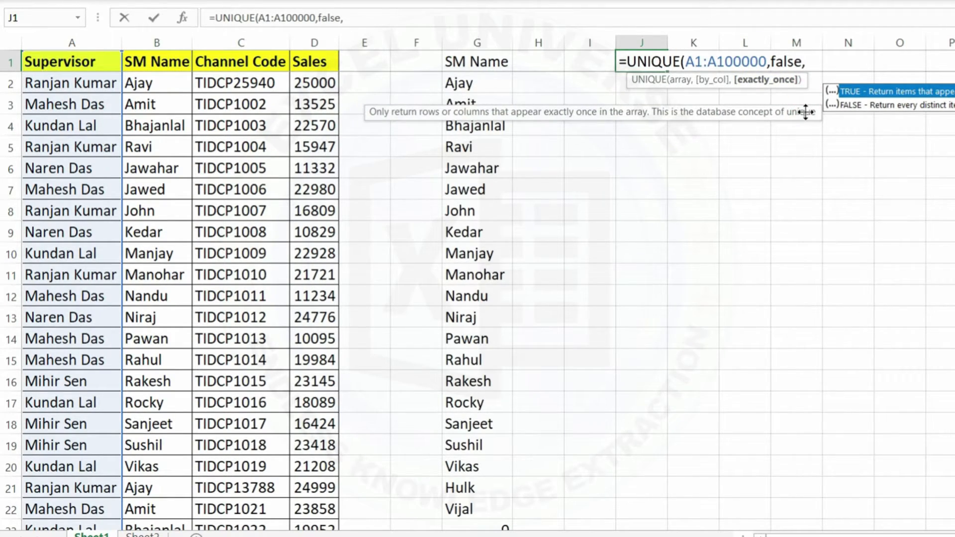
key("Escape")
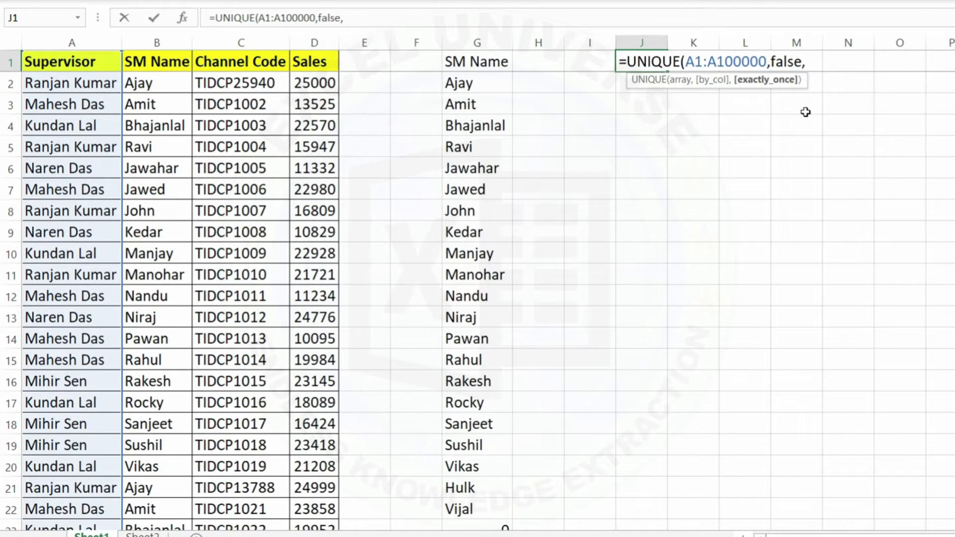
type("TRU")
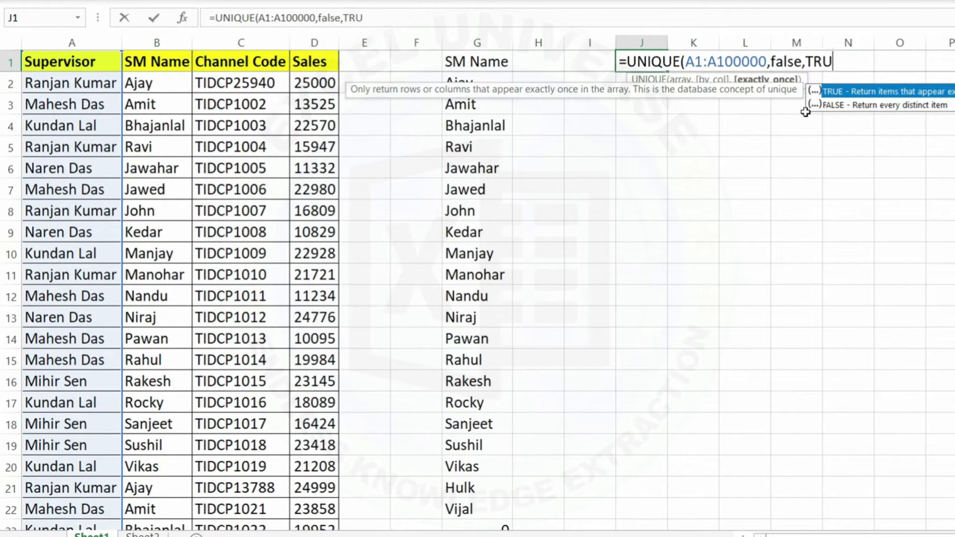
type("E)")
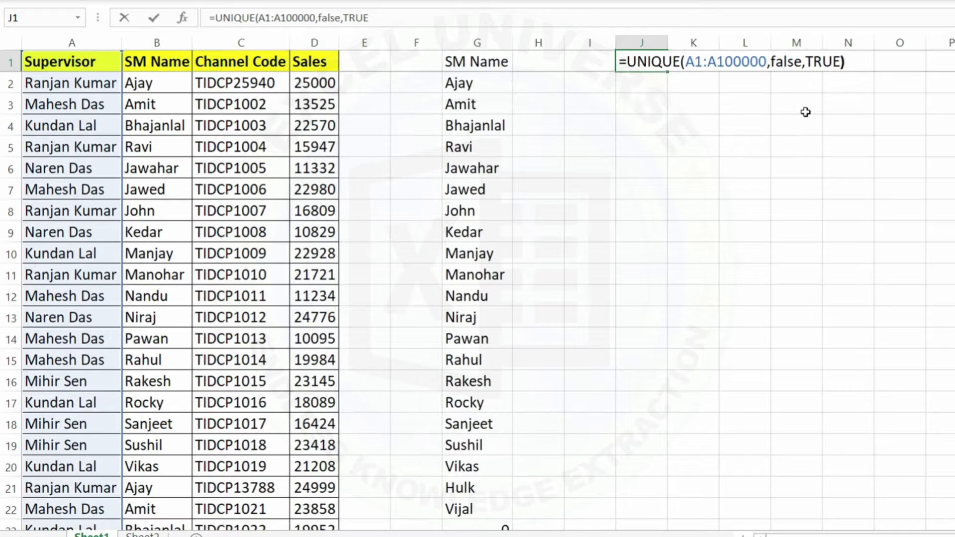
key("Return")
Fit the width of column J to its contents and select J1
left_click_drag(651, 61, 651, 148)
double_click(668, 41)
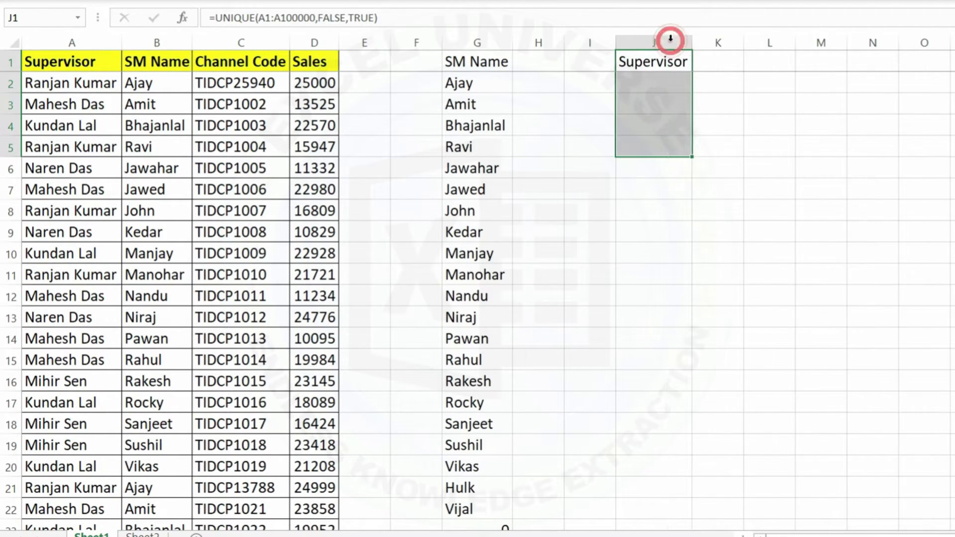
left_click(665, 64)
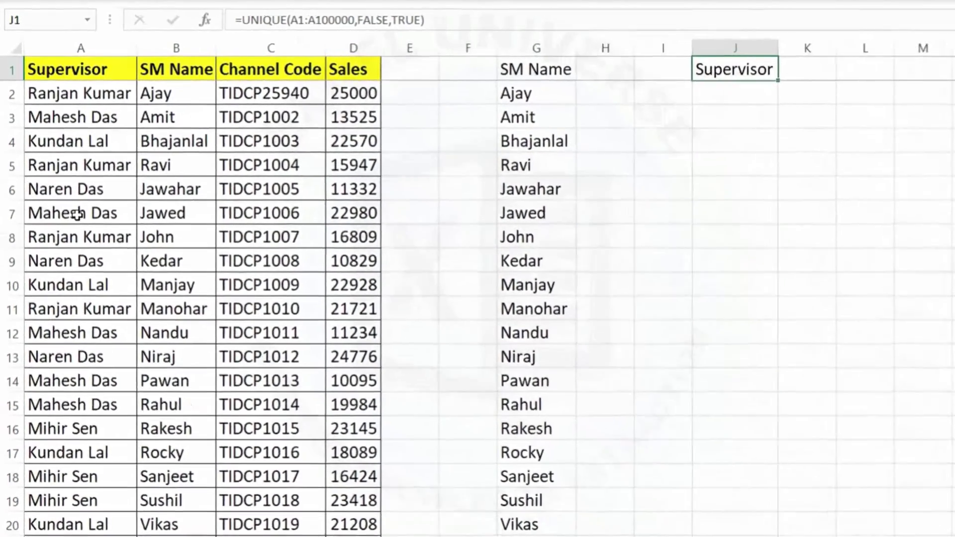
Replace the supervisor in A7 with a new name that occurs only once, and check the spilled results in column J
left_click(68, 191)
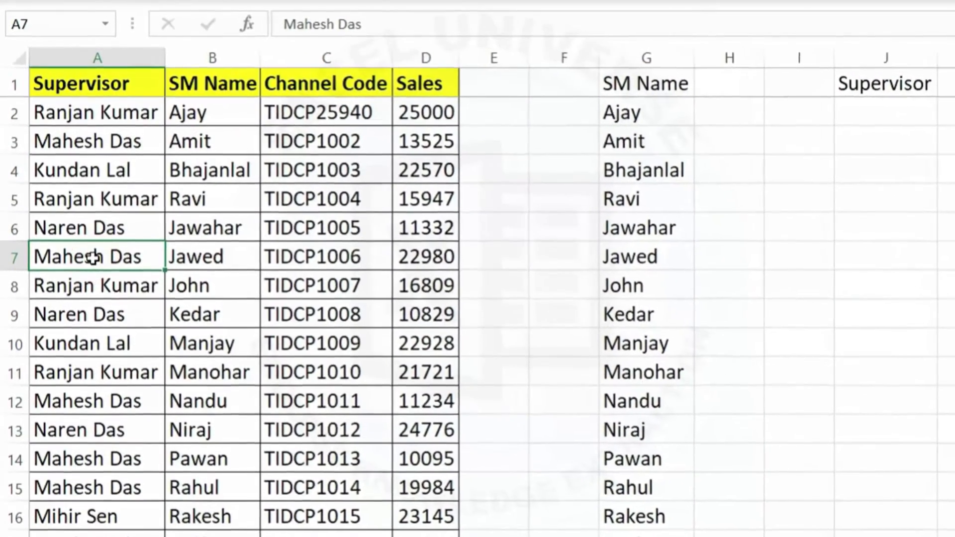
type("nIAL")
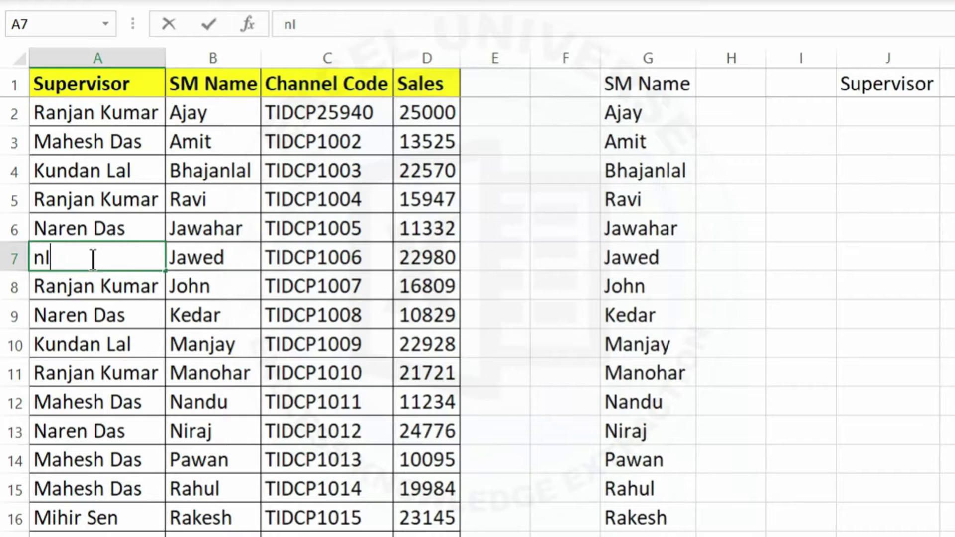
type("M")
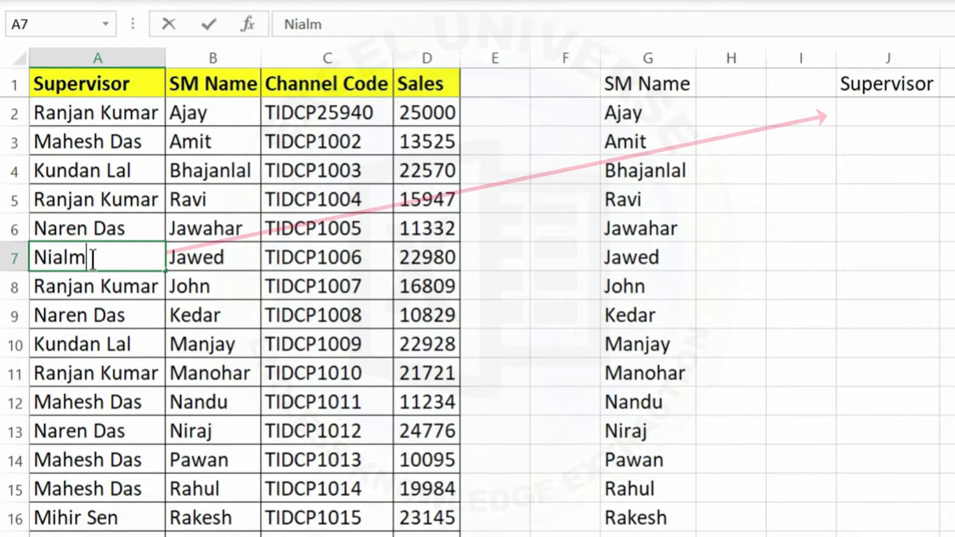
key("Return")
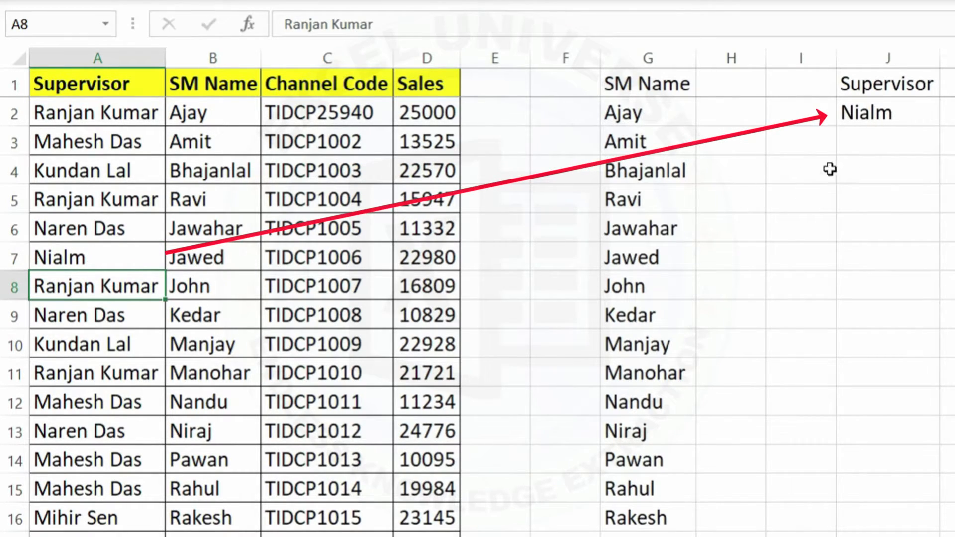
left_click_drag(900, 84, 899, 127)
left_click(902, 115)
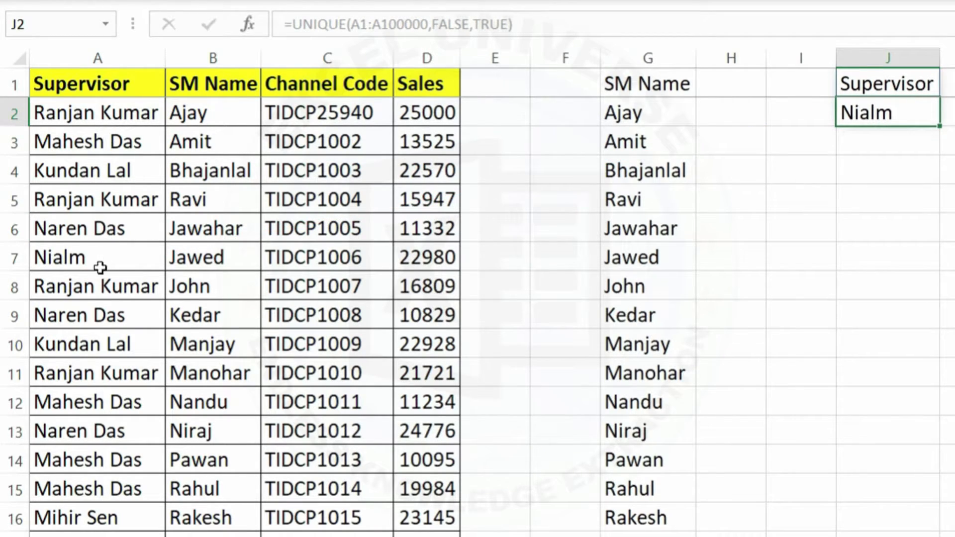
Replace the supervisors in A8 and A9 with two different new names not used elsewhere in the column
left_click(111, 288)
type("Tilak")
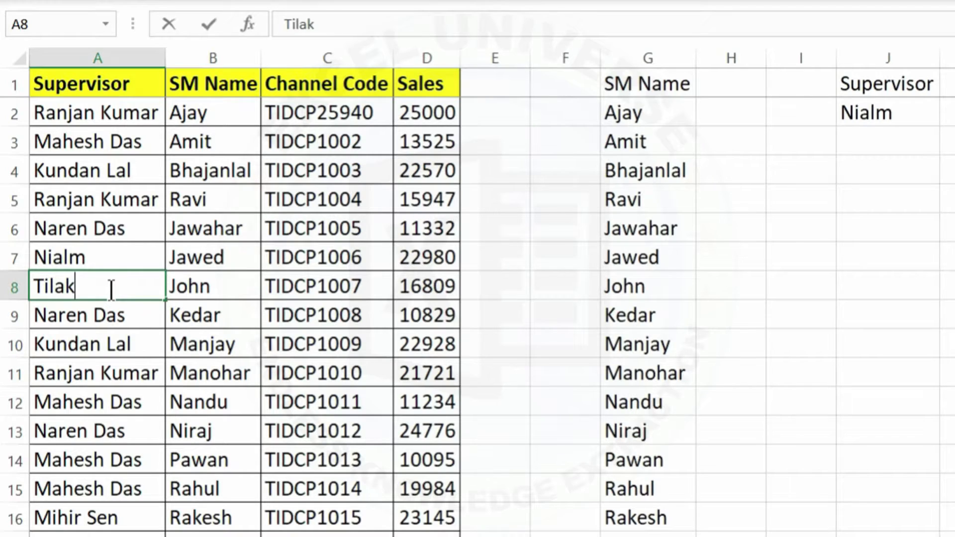
key("Return")
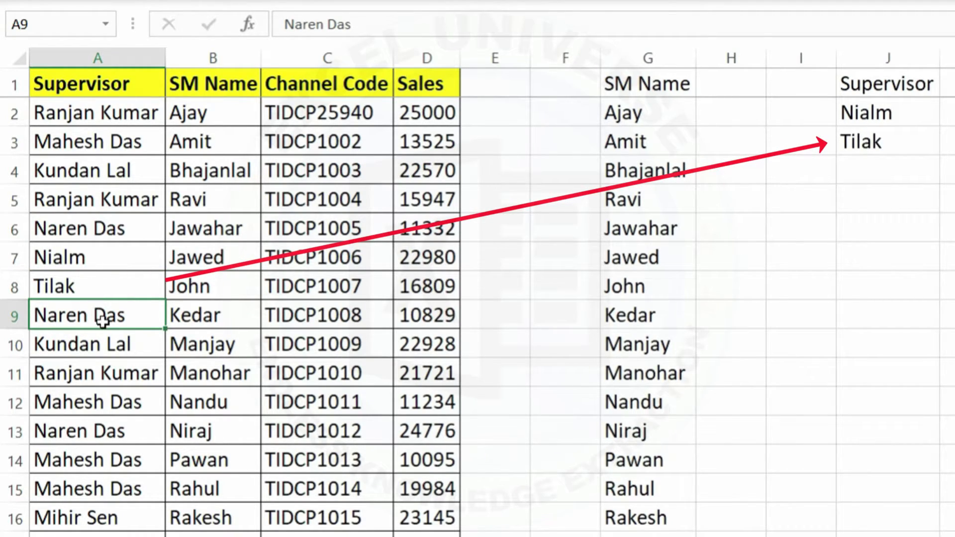
type("Piyush")
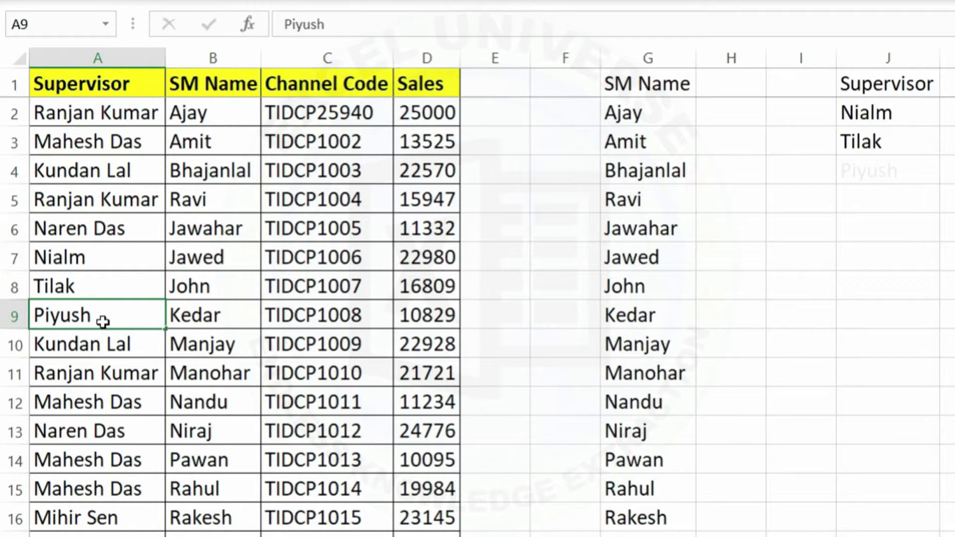
key("Return")
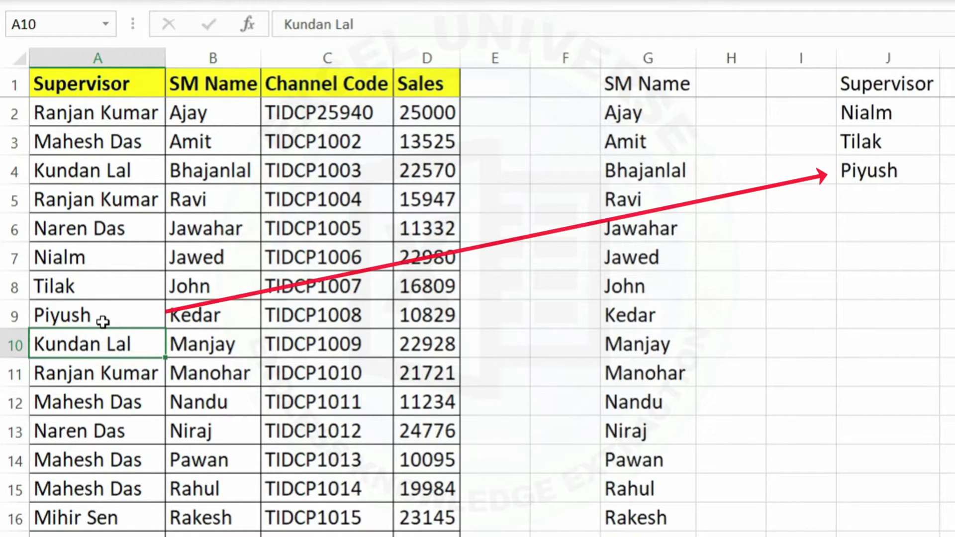
Copy the supervisor in A9 into A11 as a value and check the exactly-once results in column J
left_click(104, 318)
right_click(107, 319)
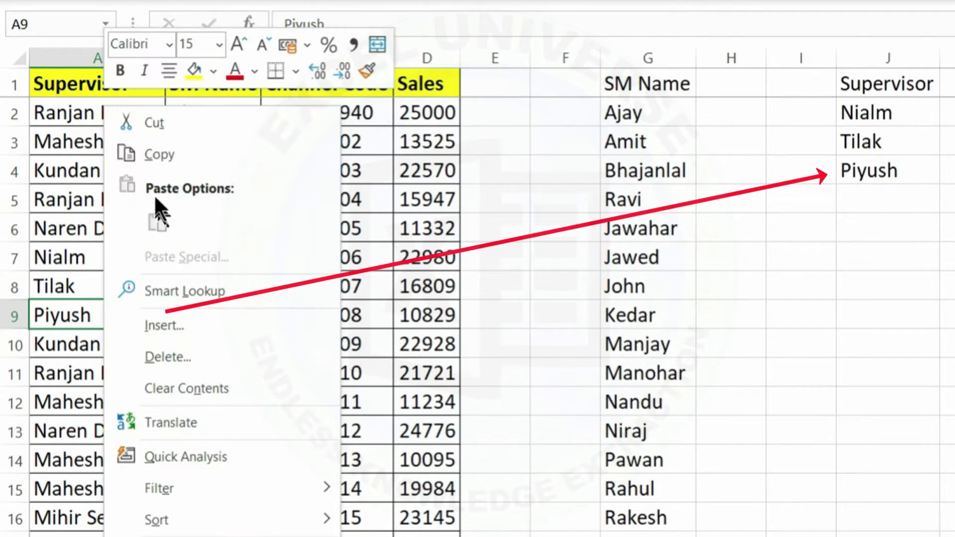
left_click(169, 157)
right_click(91, 384)
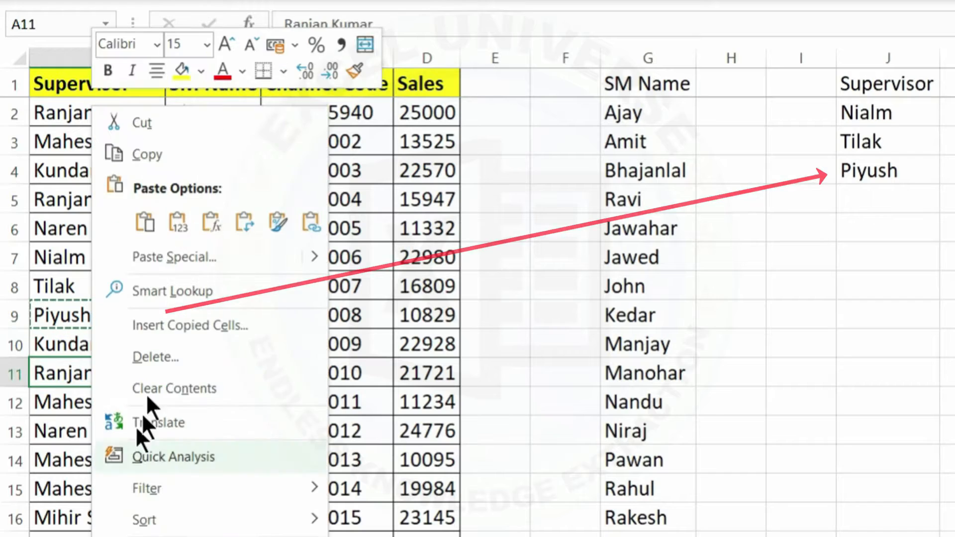
left_click(179, 222)
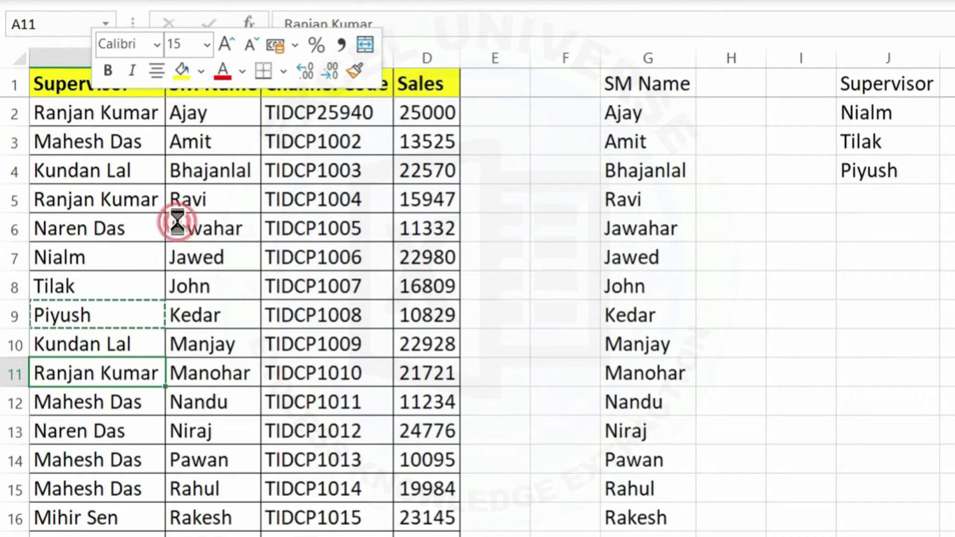
left_click(904, 139)
left_click(119, 305)
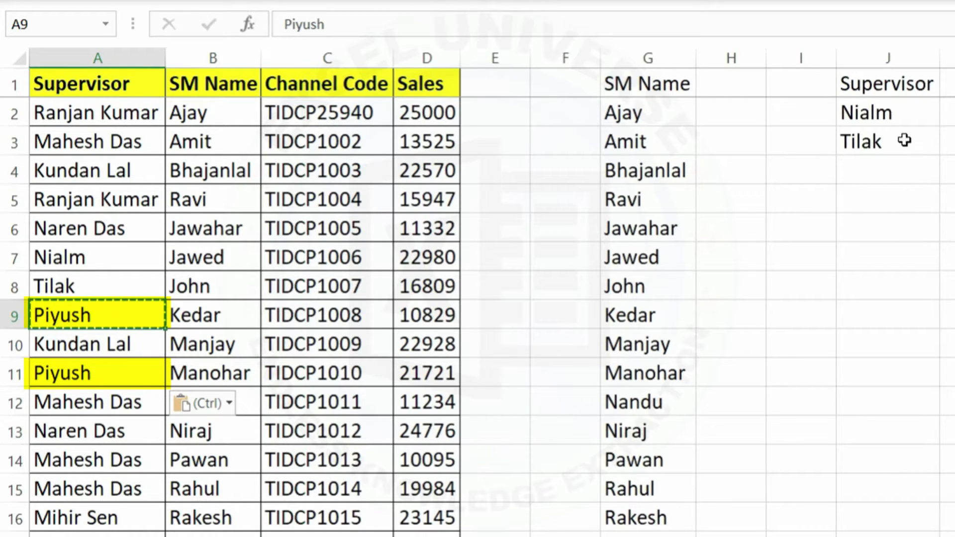
left_click(889, 83)
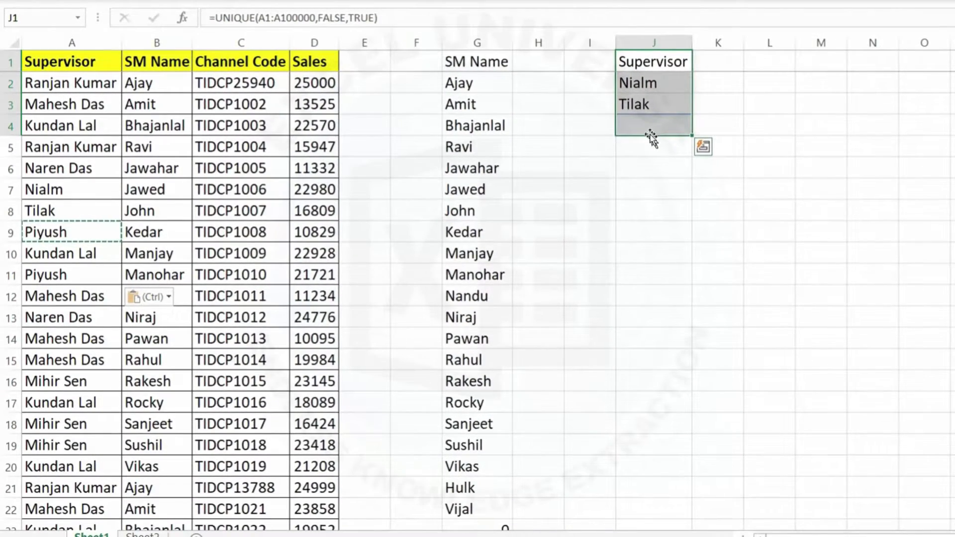
Delete the empty column H and select the Supervisor and SM Name columns A and B
left_click(544, 41)
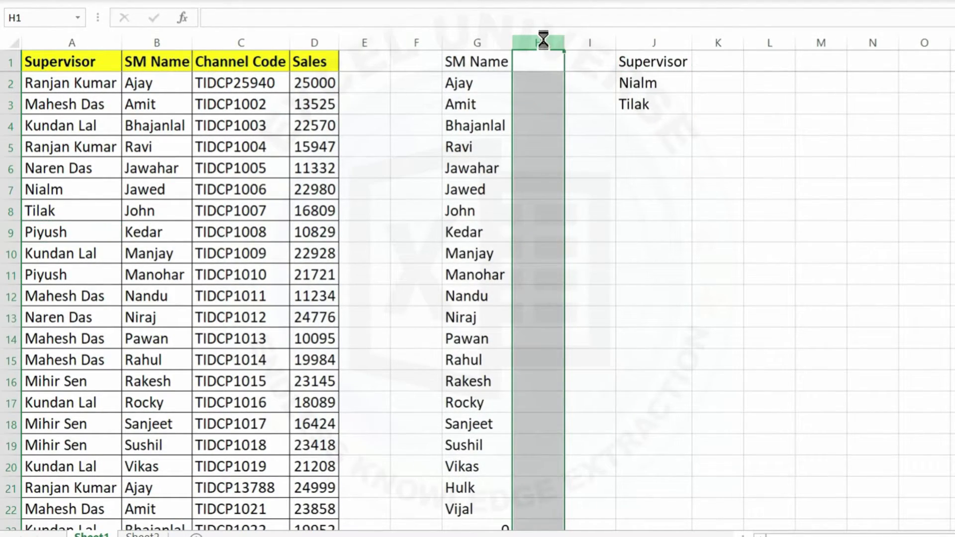
key("ctrl+minus")
left_click(630, 70)
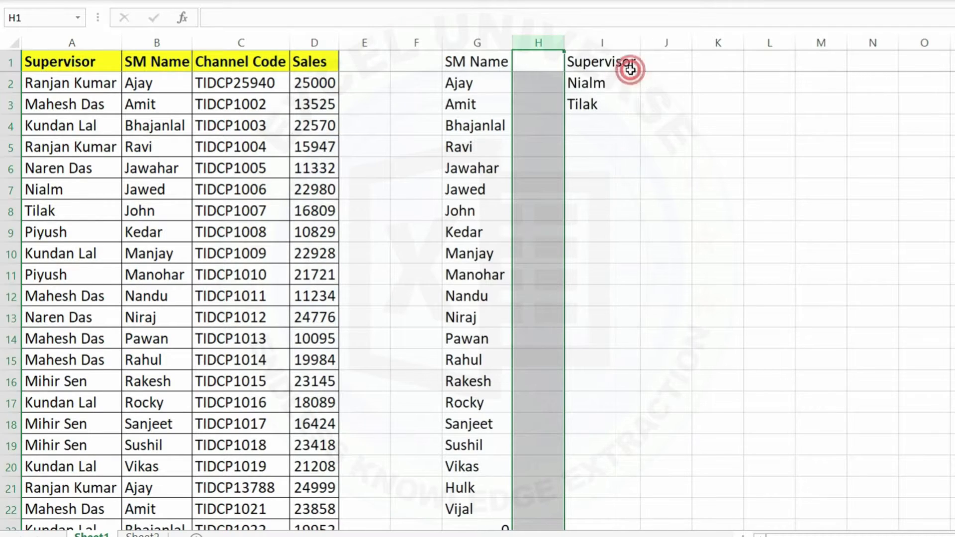
left_click_drag(49, 43, 157, 43)
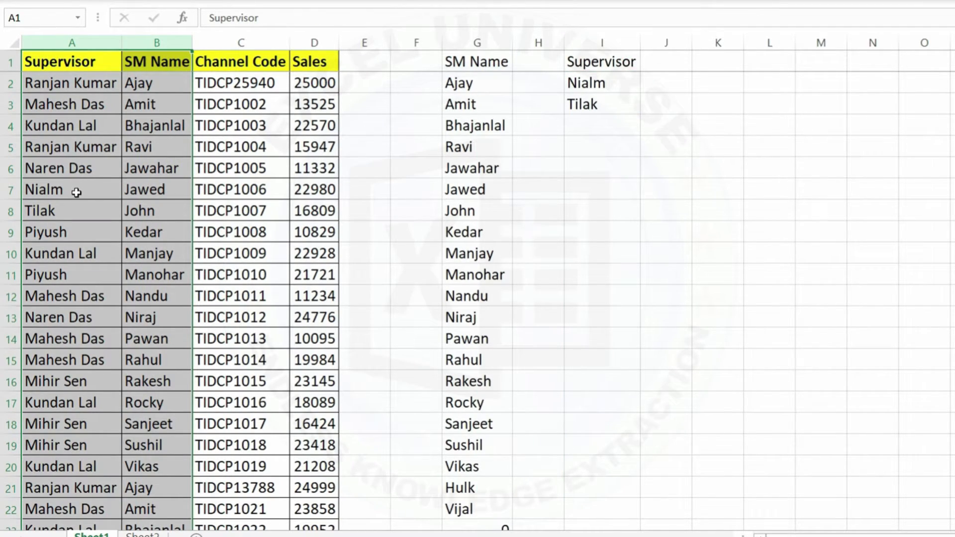
Undo the column deletion, the paste into A11 and the supervisor replacements in A9 and A8
key("ctrl+z")
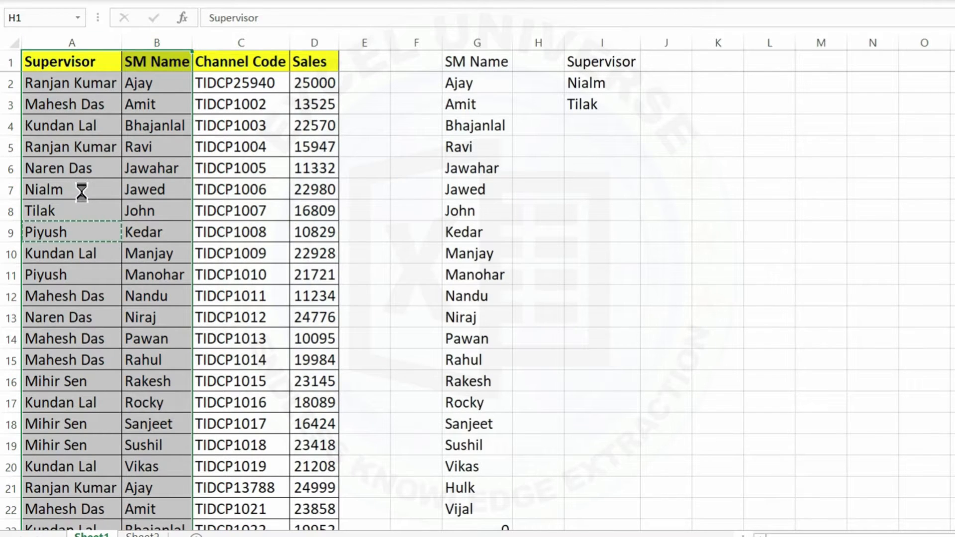
left_click(83, 195)
key("ctrl+z")
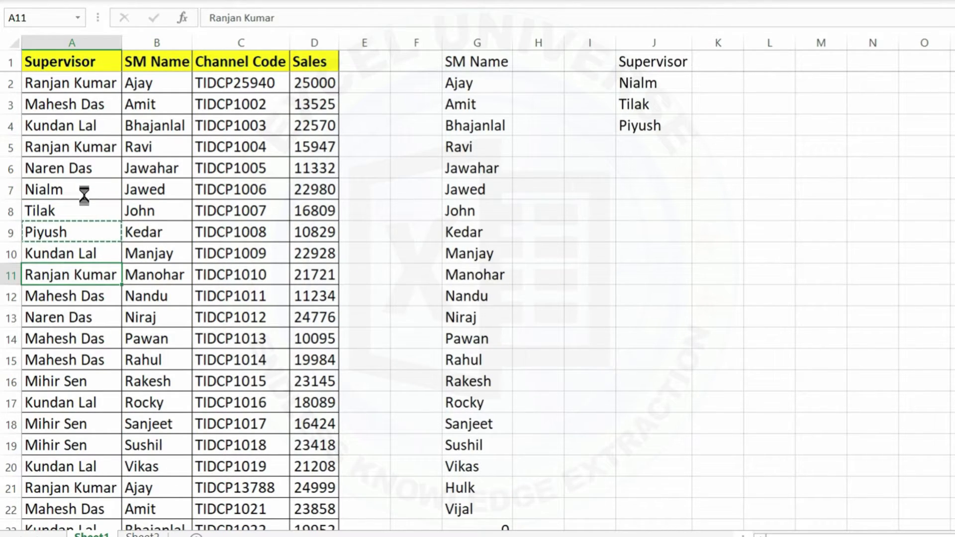
key("ctrl+z")
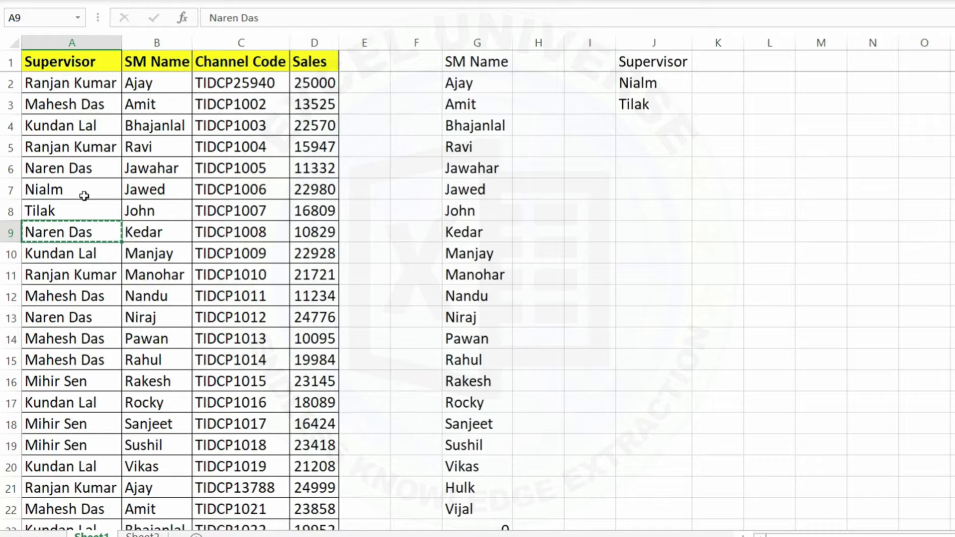
key("ctrl+z")
left_click_drag(641, 54, 644, 84)
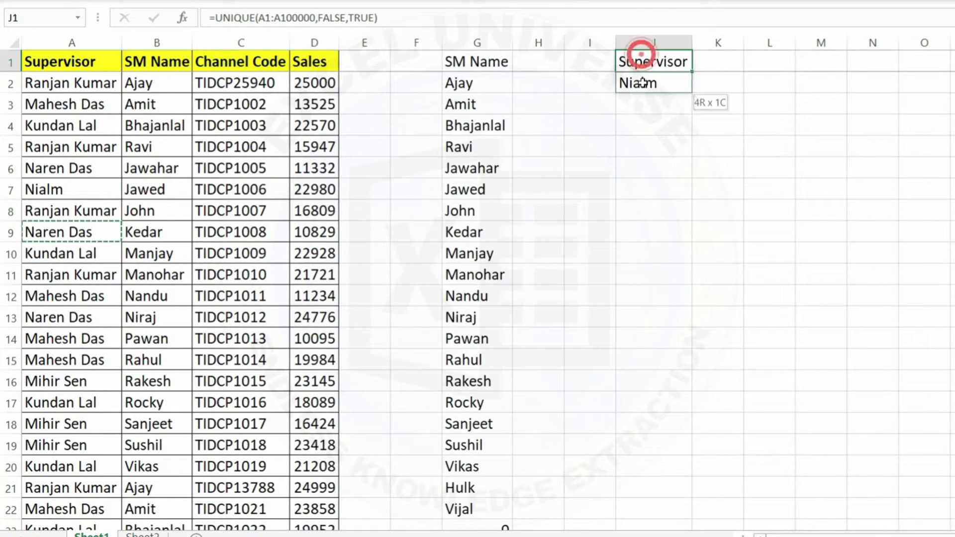
Enter =UNIQUE(A1:B100000) in L1 to list the unique Supervisor and SM Name combinations
left_click(72, 43)
left_click_drag(71, 42, 156, 43)
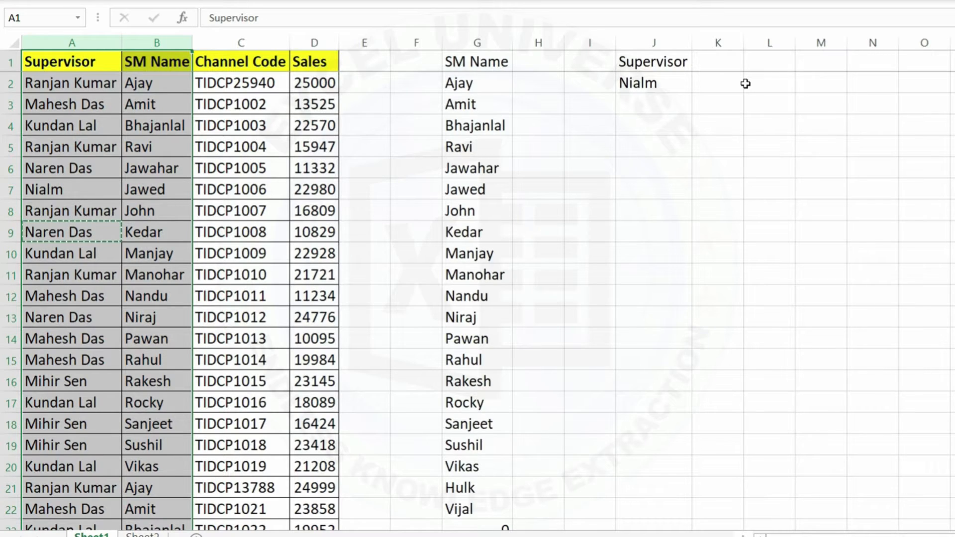
left_click(760, 60)
type("=un")
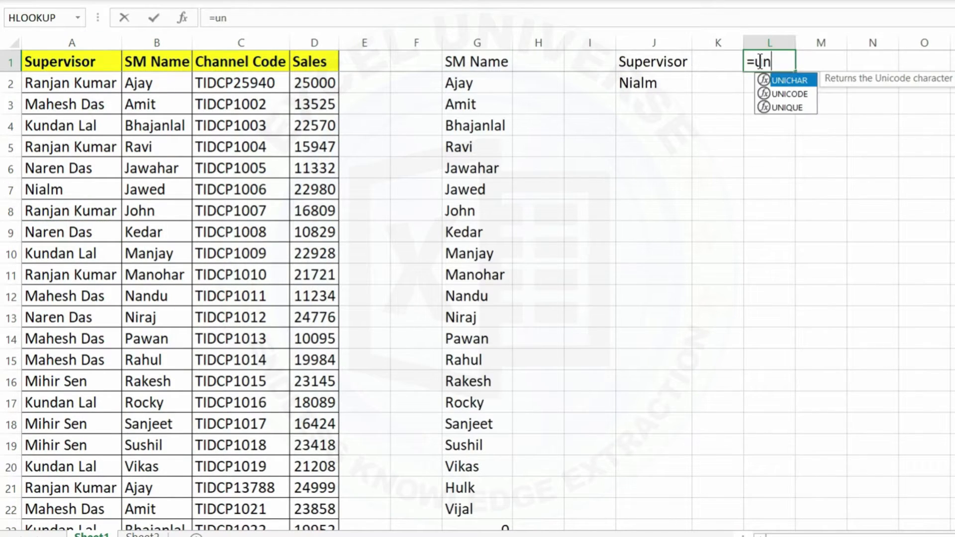
type("i")
key("Down")
key("Down")
key("Tab")
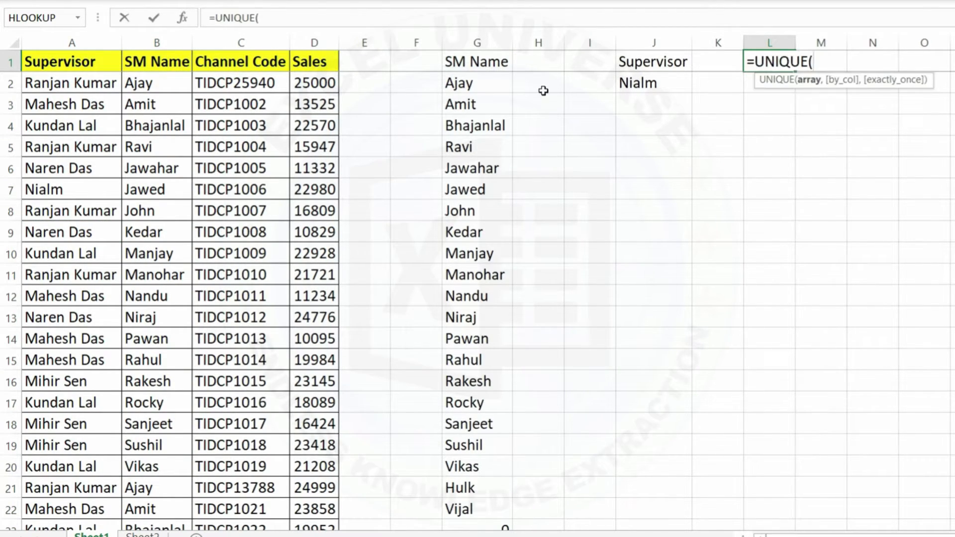
left_click_drag(101, 65, 102, 66)
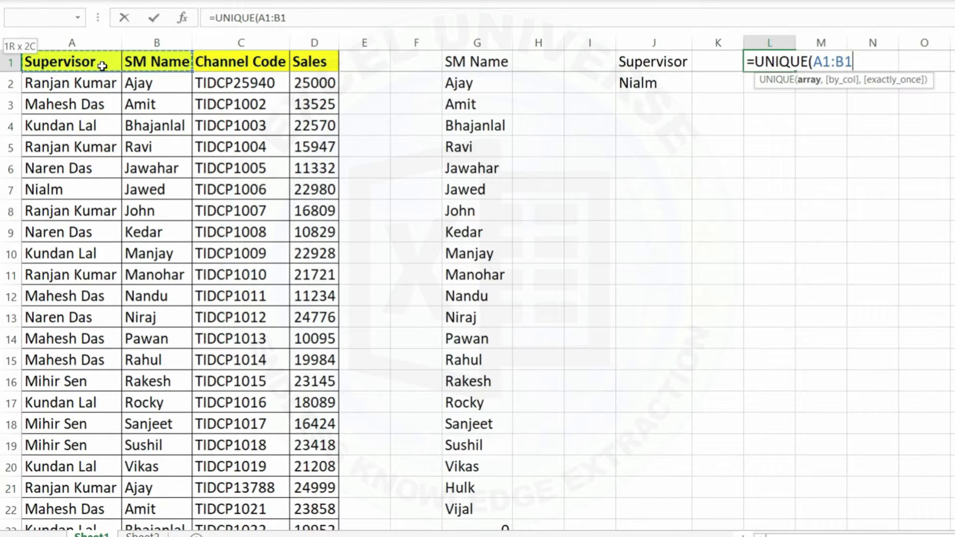
key("ctrl+shift+Down")
type(")")
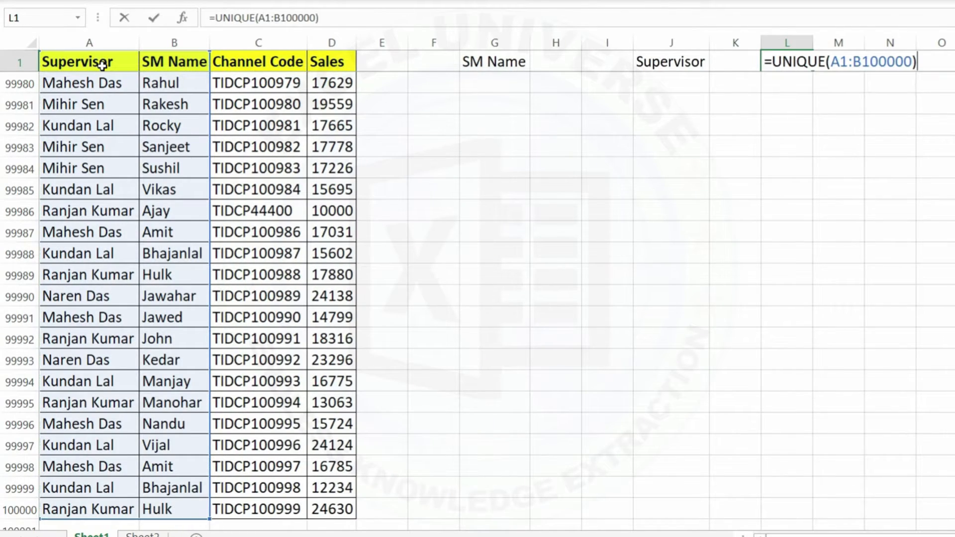
key("Return")
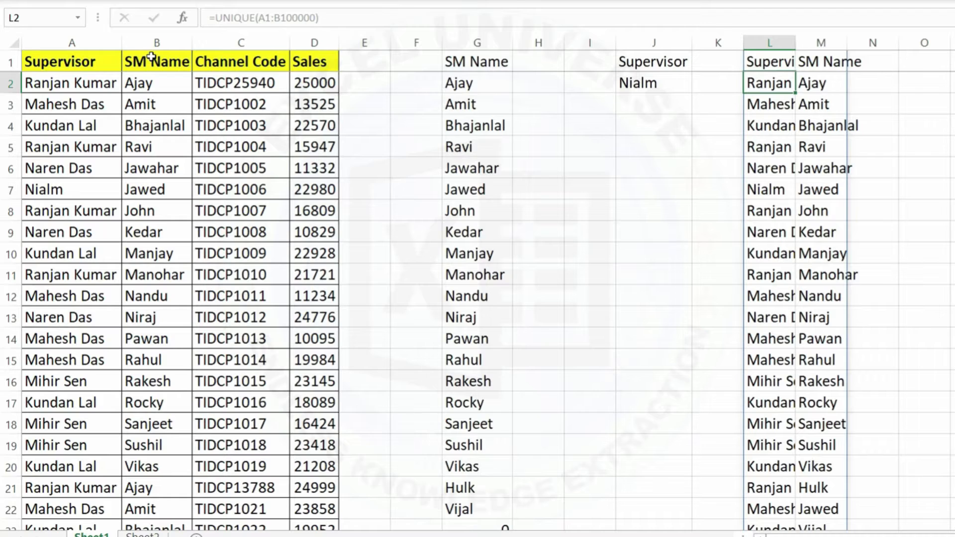
Fit the widths of columns L and M to their contents
left_click_drag(781, 43, 841, 41)
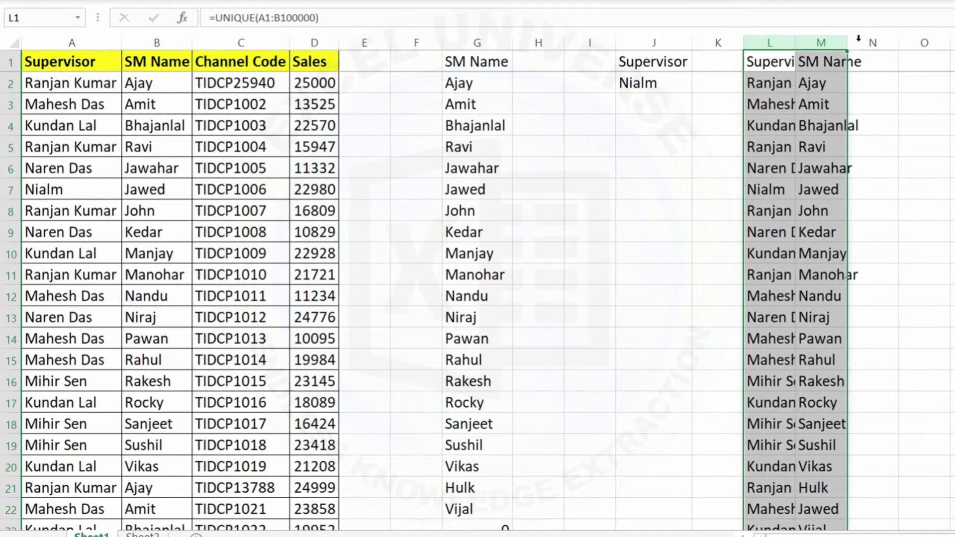
double_click(796, 41)
left_click(864, 104)
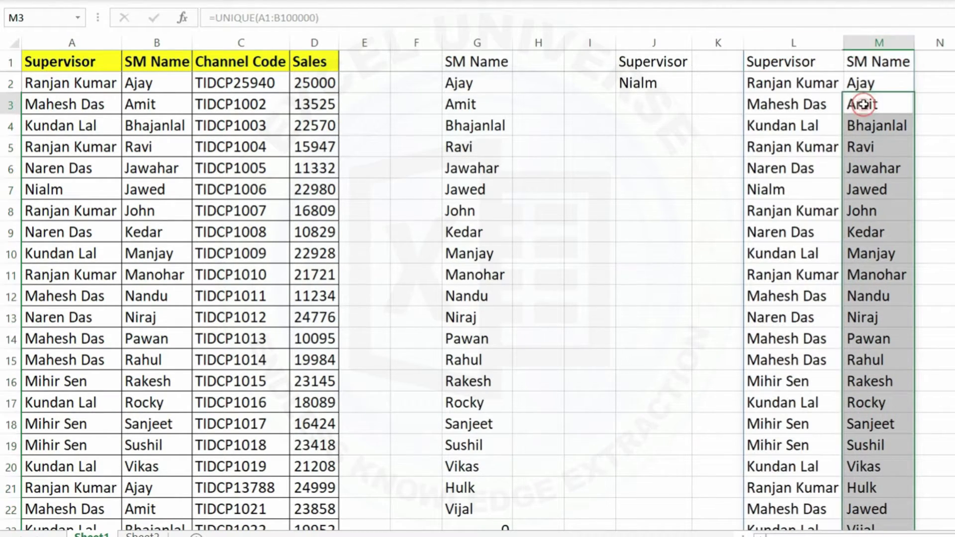
left_click(864, 104)
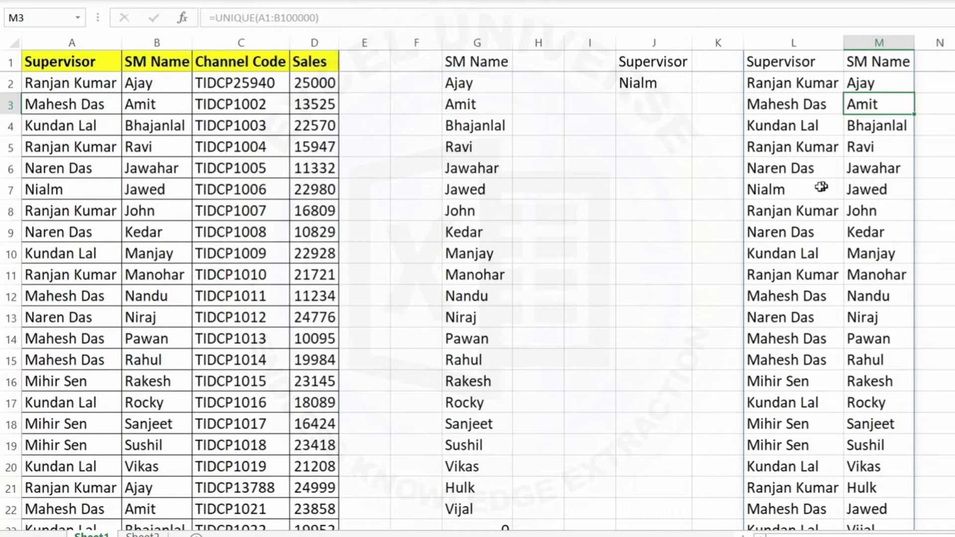
Compare the Supervisor and SM Name pairs in rows 7 and 22 of the spilled list in columns L and M
left_click_drag(866, 189, 785, 191)
left_click(784, 191)
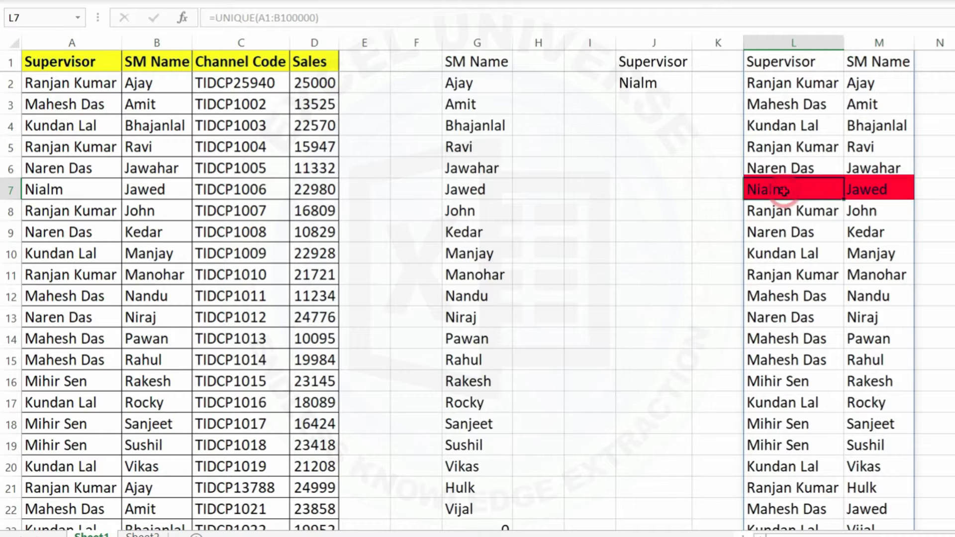
left_click(878, 189)
key("ctrl+c")
left_click_drag(879, 504, 725, 506)
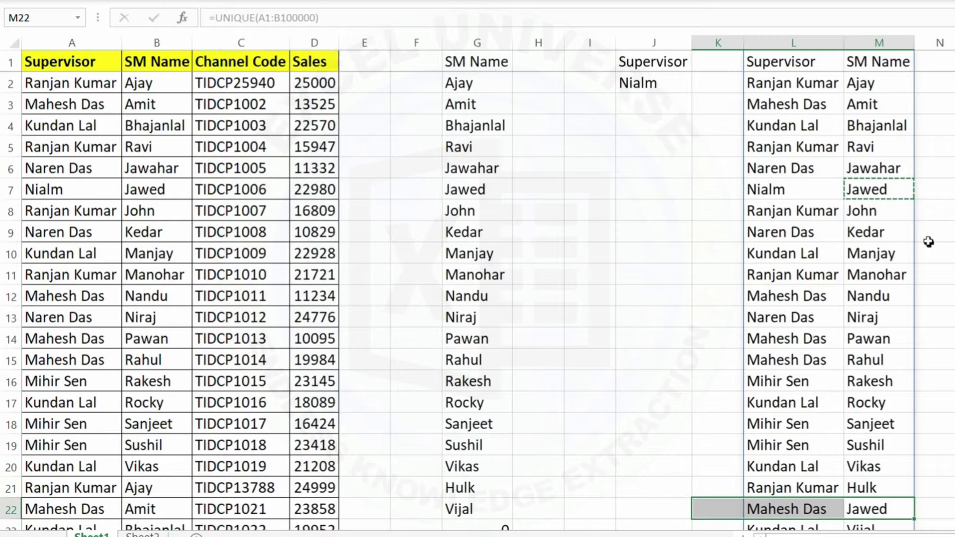
left_click(880, 188)
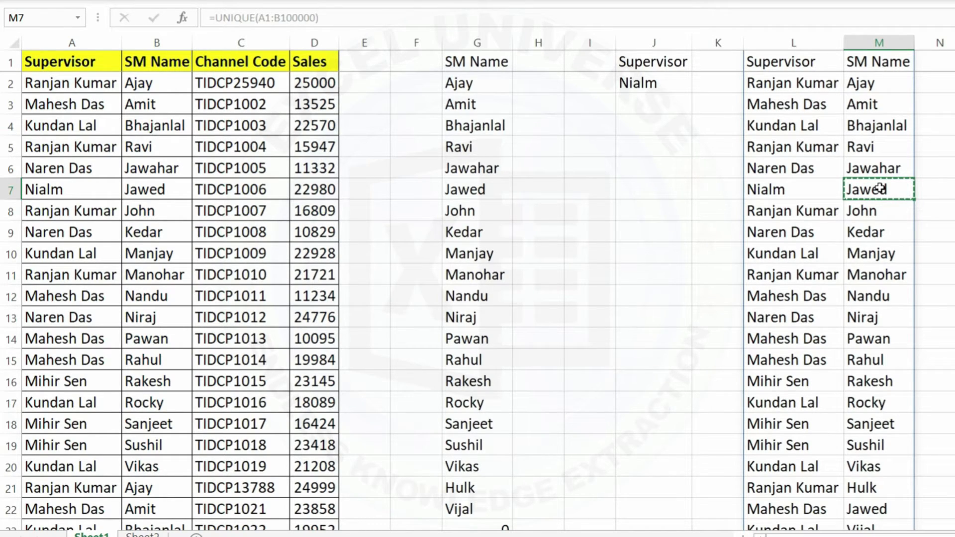
Switch to Sheet2 and clear the UNIQUE formula in A6
left_click(142, 535)
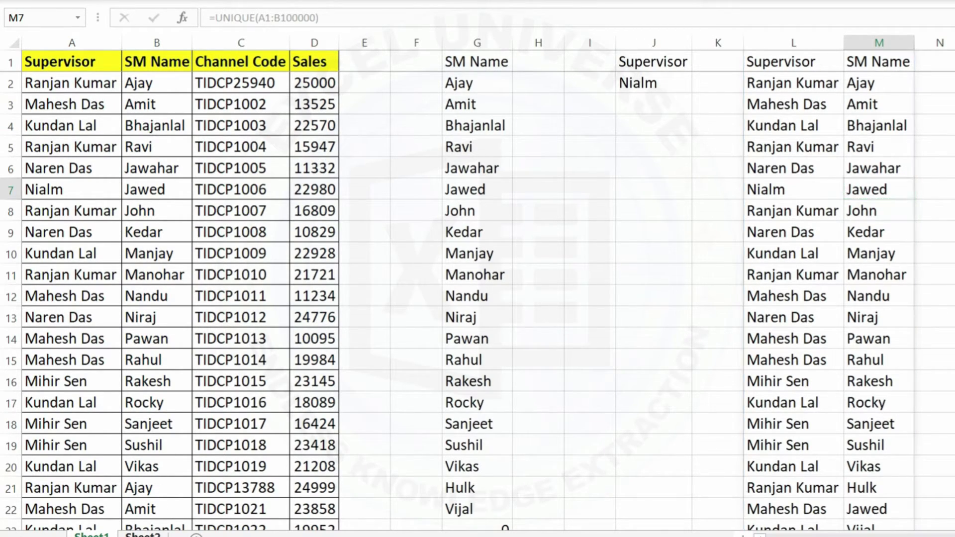
left_click_drag(104, 172, 215, 164)
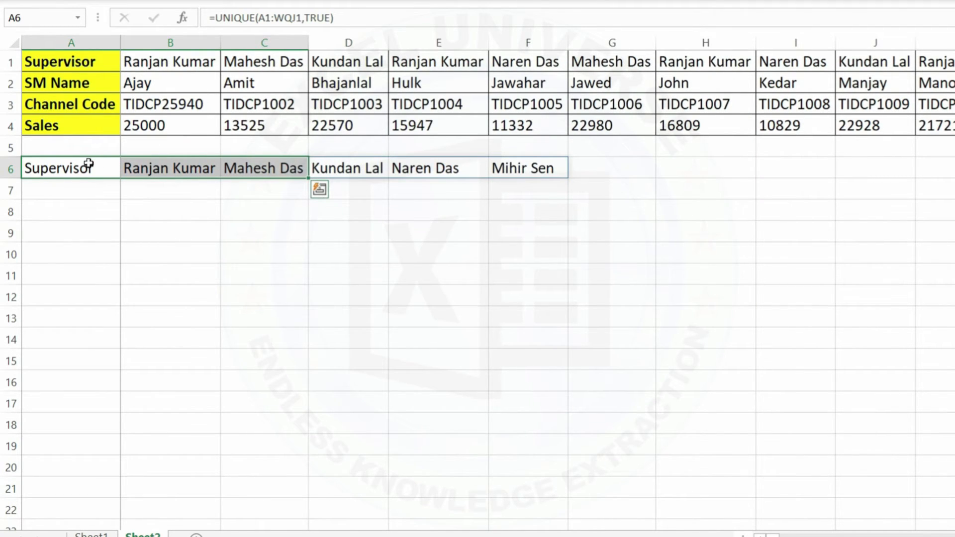
left_click(64, 170)
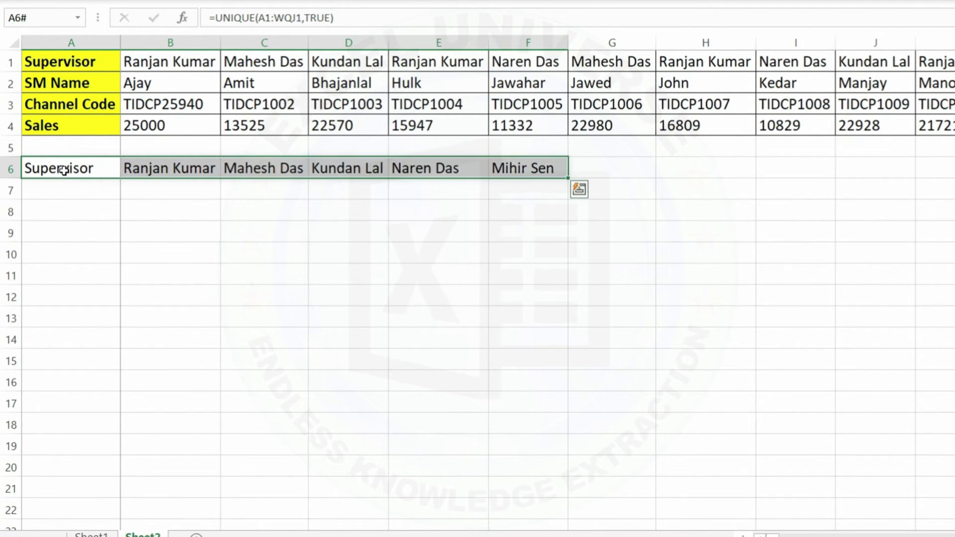
key("Delete")
Begin a formula in A6 with TRANSPOSE and nest UNIQUE inside it on a new line
type("=tra")
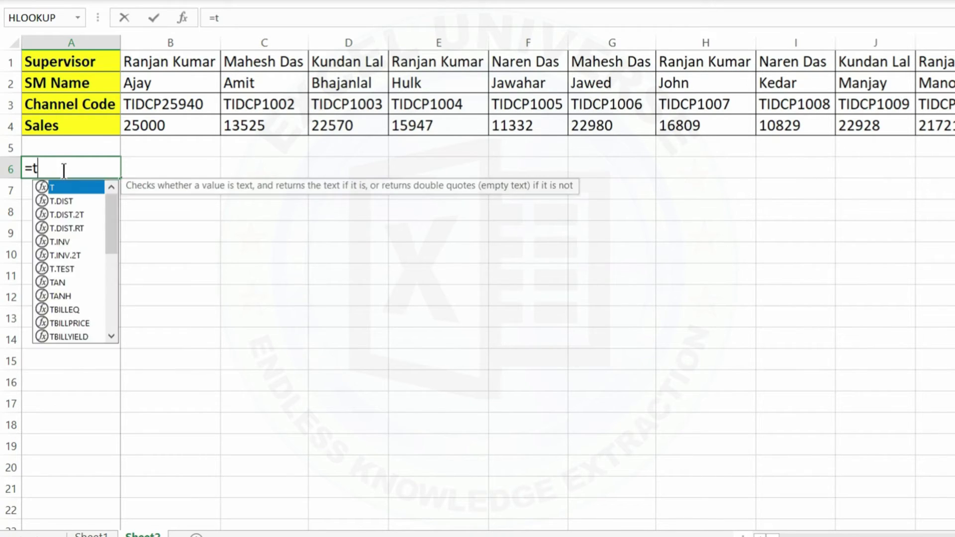
key("Tab")
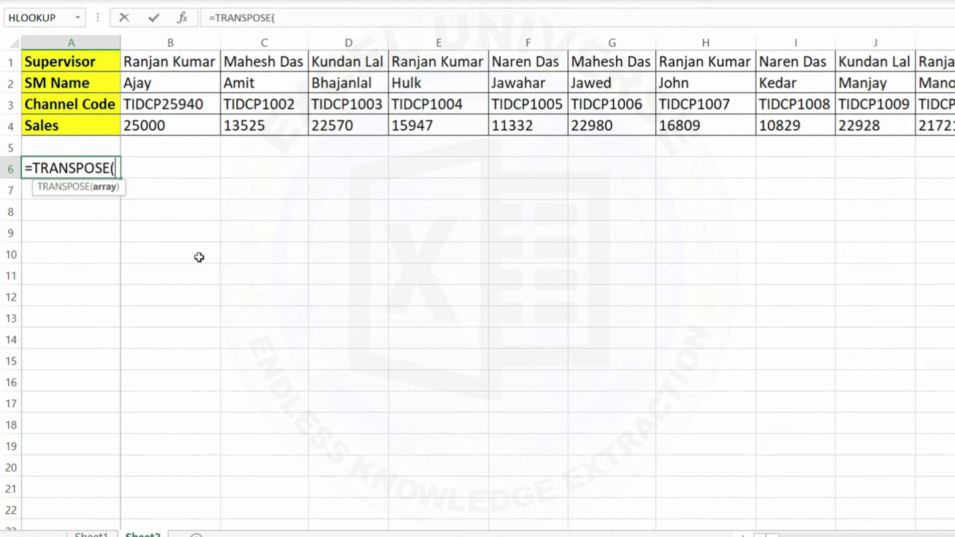
key("alt+Return")
type("uni")
key("Down")
key("Down")
key("Tab")
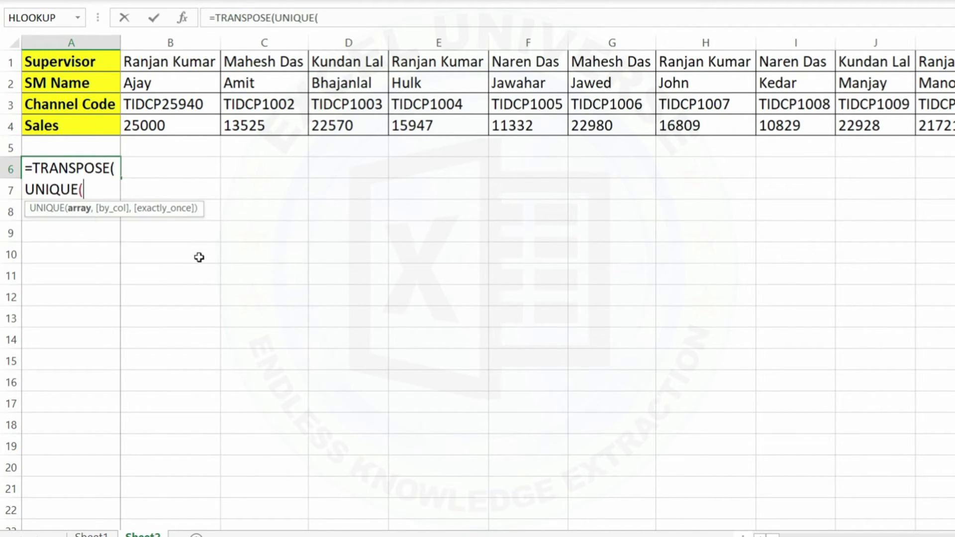
Complete the A6 formula with rows 1 and 2 as the array and TRUE for by_col, giving =TRANSPOSE(UNIQUE(A1:WQJ2,TRUE))
left_click_drag(68, 52, 70, 56)
key("ctrl+shift+Right")
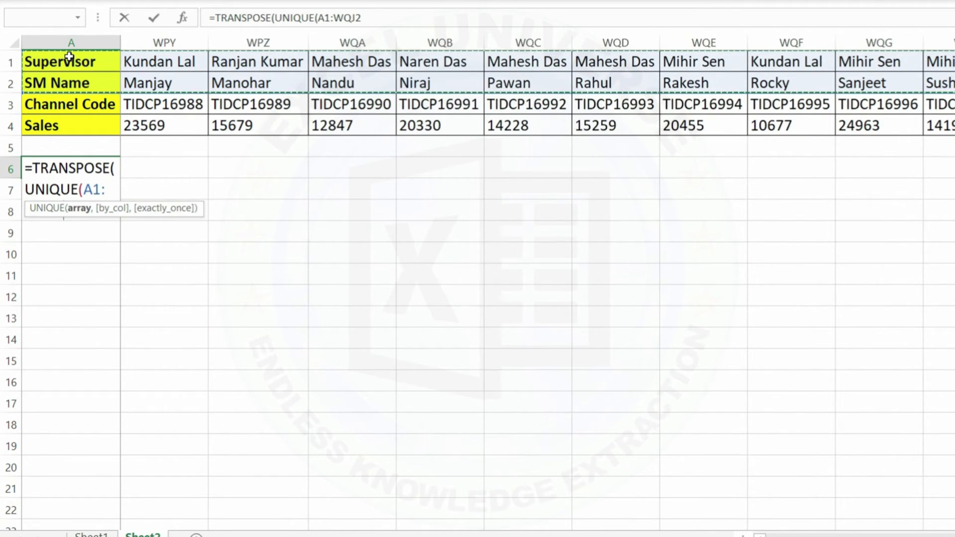
type(",")
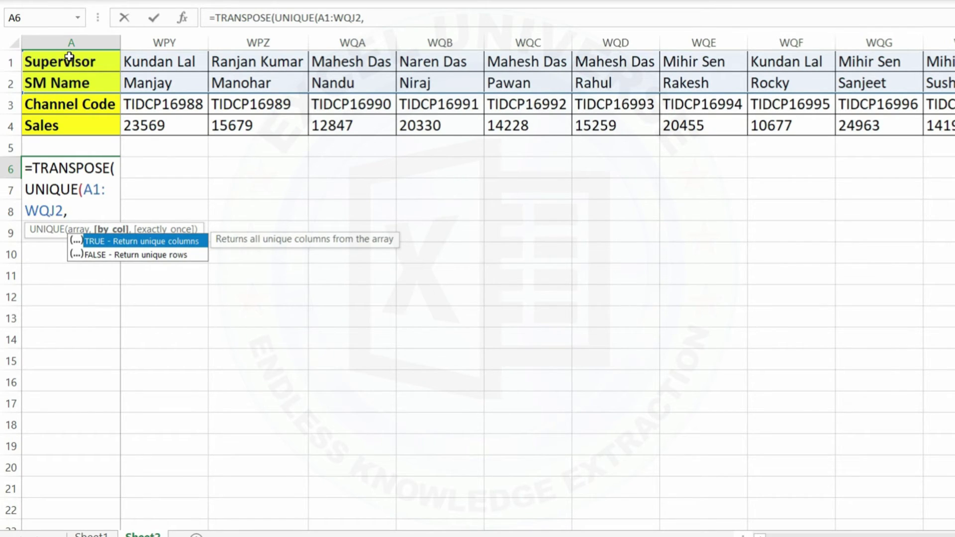
key("Tab")
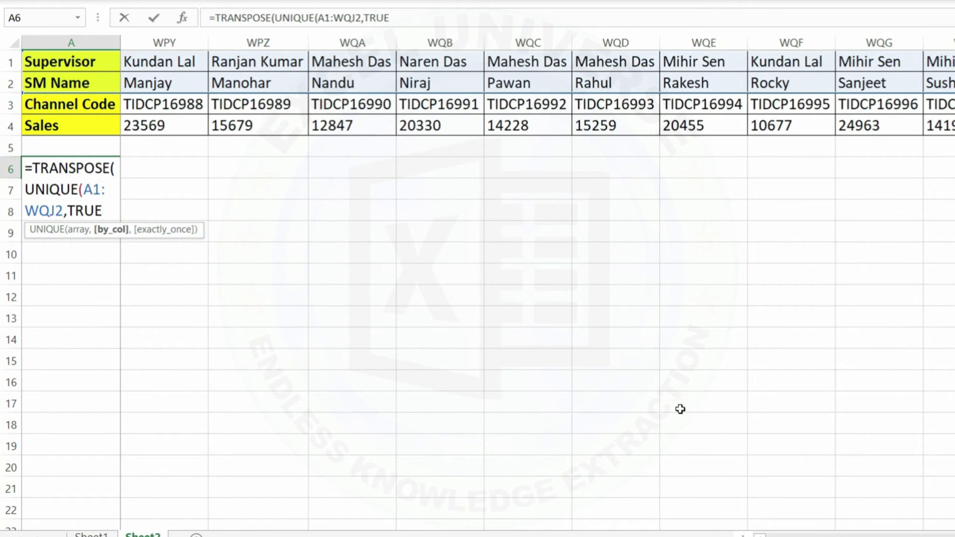
type("))")
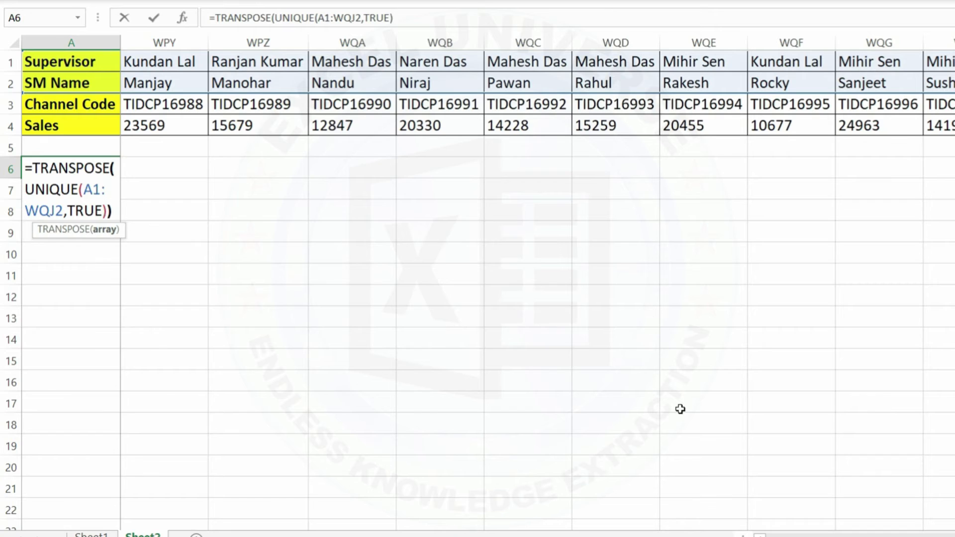
key("Return")
Review the transposed Supervisor and SM Name pairs spilled from A6 and return to Sheet1
left_click_drag(95, 164, 239, 183)
left_click(154, 190)
scroll(155, 189, "down", 2)
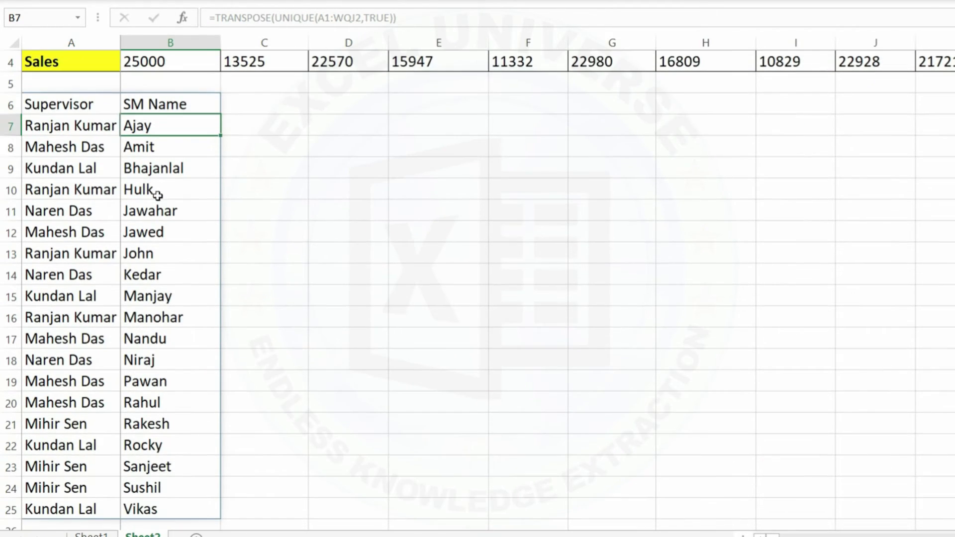
left_click_drag(77, 133, 192, 434)
scroll(183, 409, "up", 2)
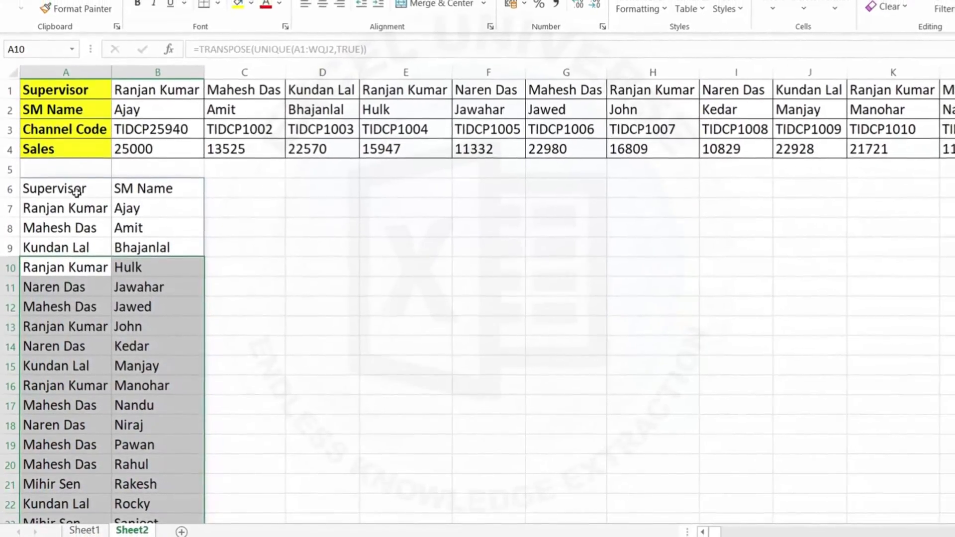
left_click(75, 189)
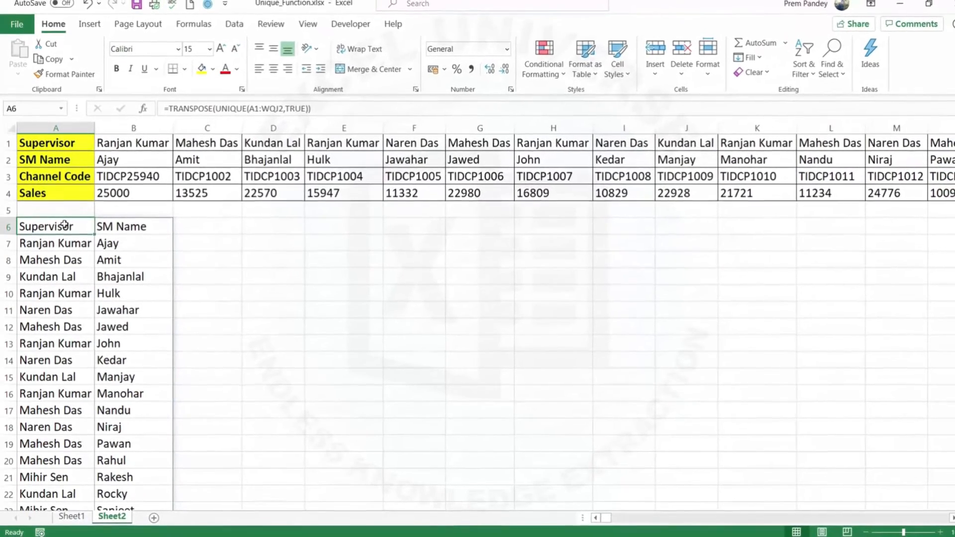
left_click(72, 516)
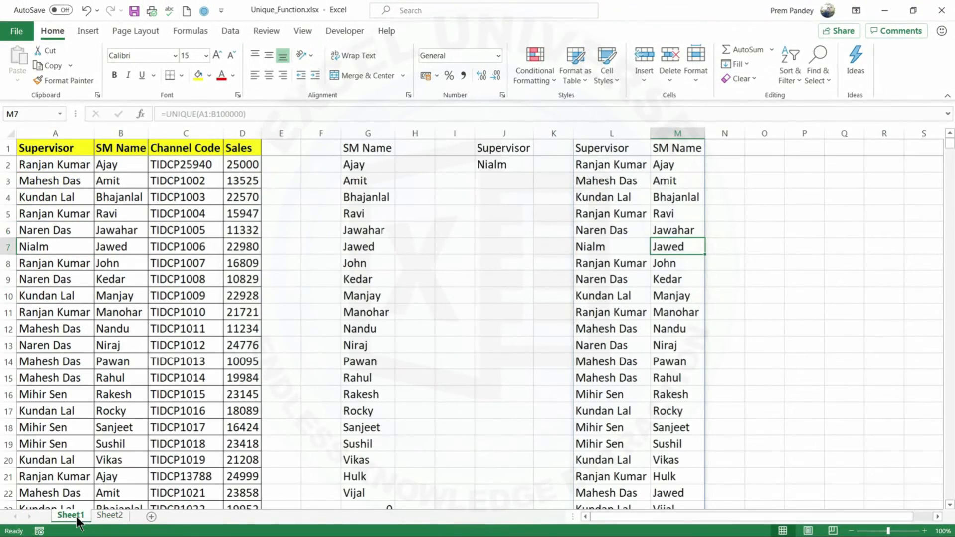